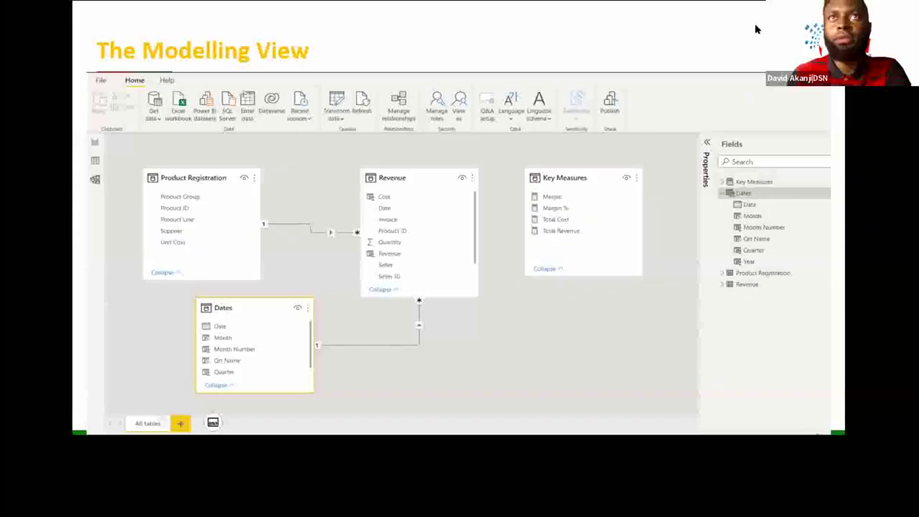
Switch to the Revenue Database workbook in Excel and look through the records on the Location E and Location A sheets.
{"action": "key", "text": "alt+Tab"}
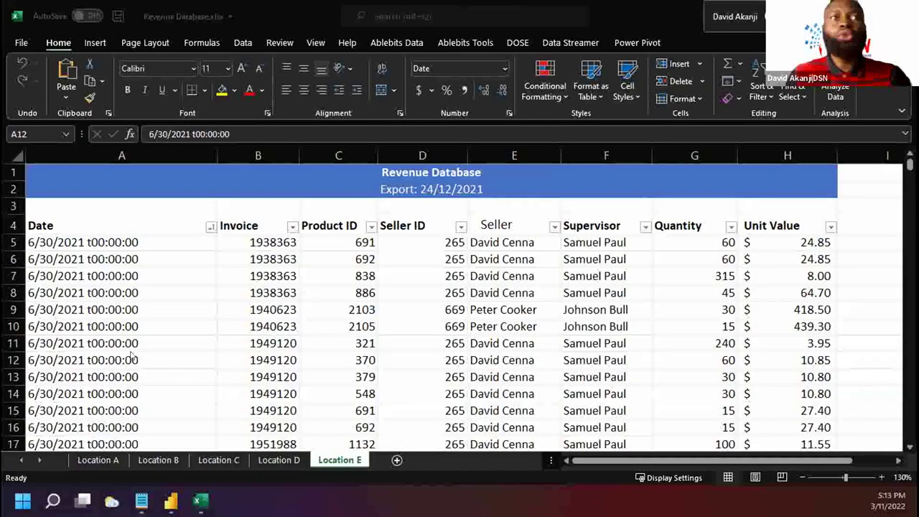
{"action": "scroll", "coordinate": [132, 356], "scroll_direction": "down", "scroll_amount": 2}
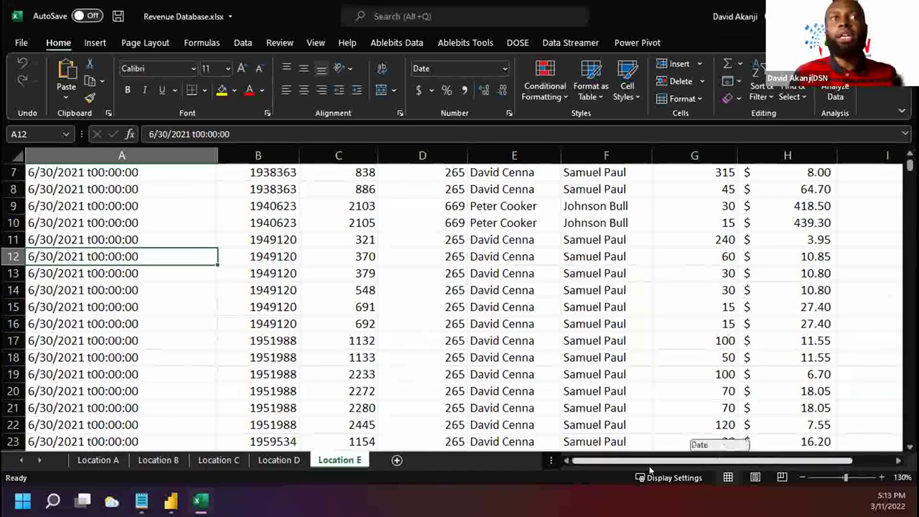
{"action": "left_click", "coordinate": [100, 461]}
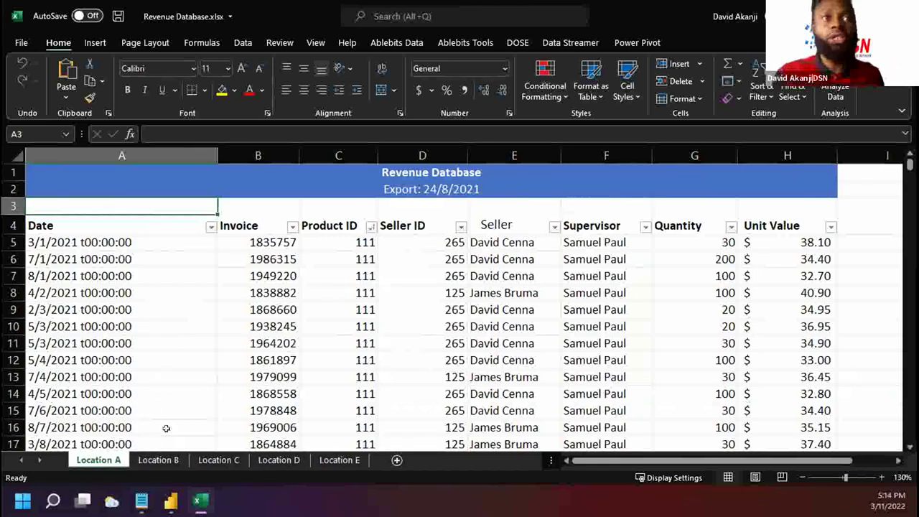
{"action": "scroll", "coordinate": [171, 278], "scroll_direction": "down", "scroll_amount": 2}
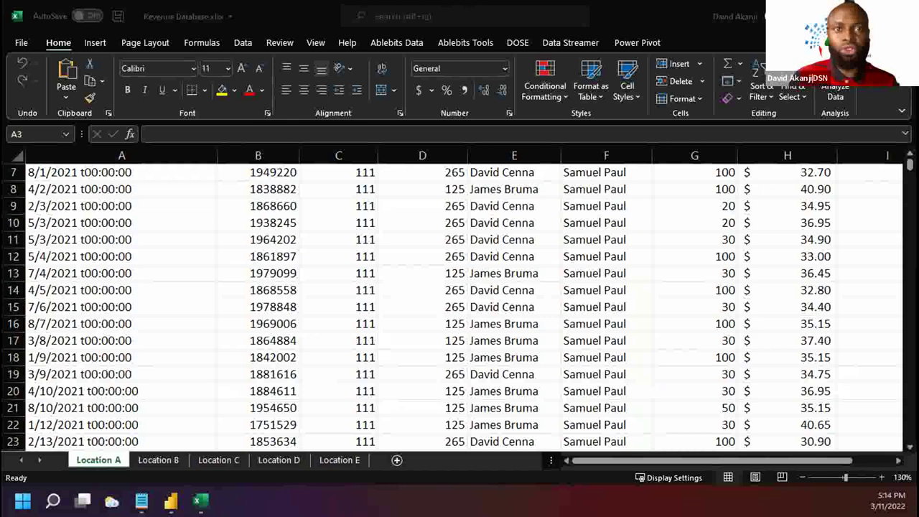
Switch to Google Drive in the browser and move Product Registration from Power BI Training Materials into the BGD folder, accepting the access change.
{"action": "key", "text": "alt+Tab"}
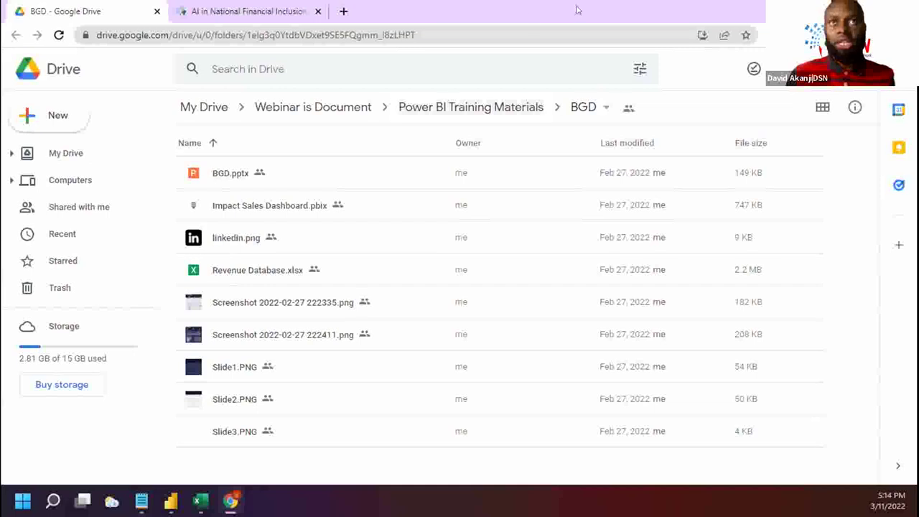
{"action": "left_click", "coordinate": [488, 112]}
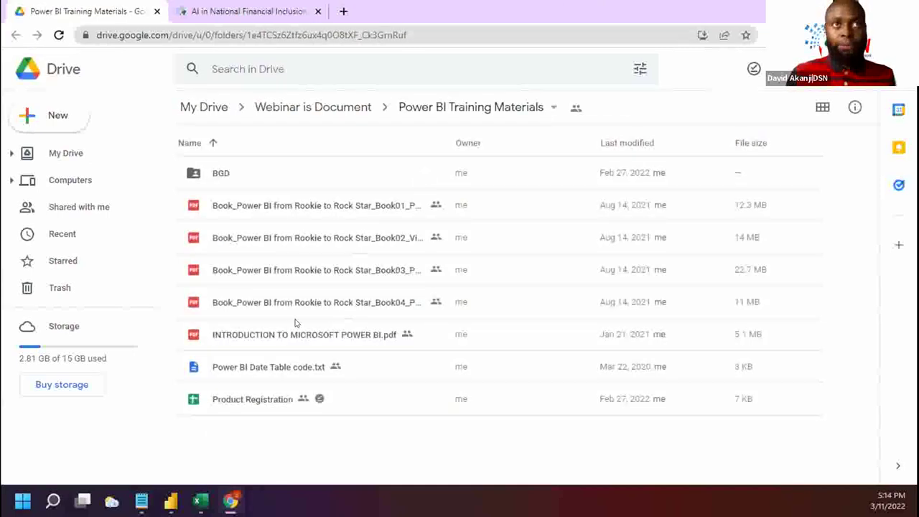
{"action": "left_click_drag", "start_coordinate": [256, 403], "coordinate": [224, 172]}
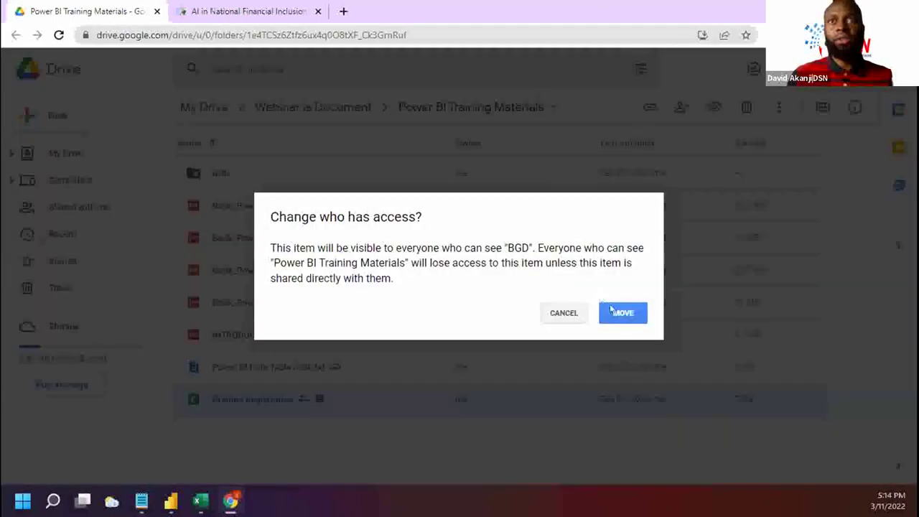
{"action": "left_click", "coordinate": [628, 320]}
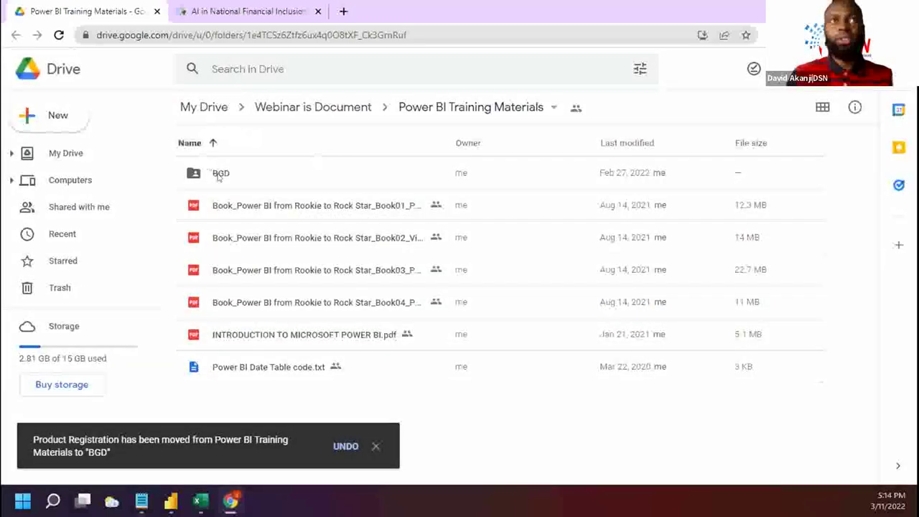
Open the BGD folder and copy its sharing link.
{"action": "double_click", "coordinate": [219, 174]}
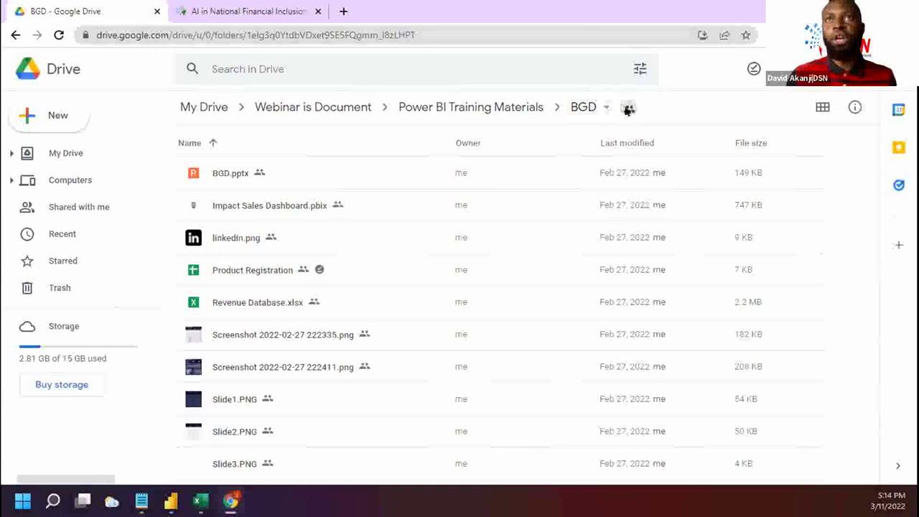
{"action": "left_click", "coordinate": [627, 108]}
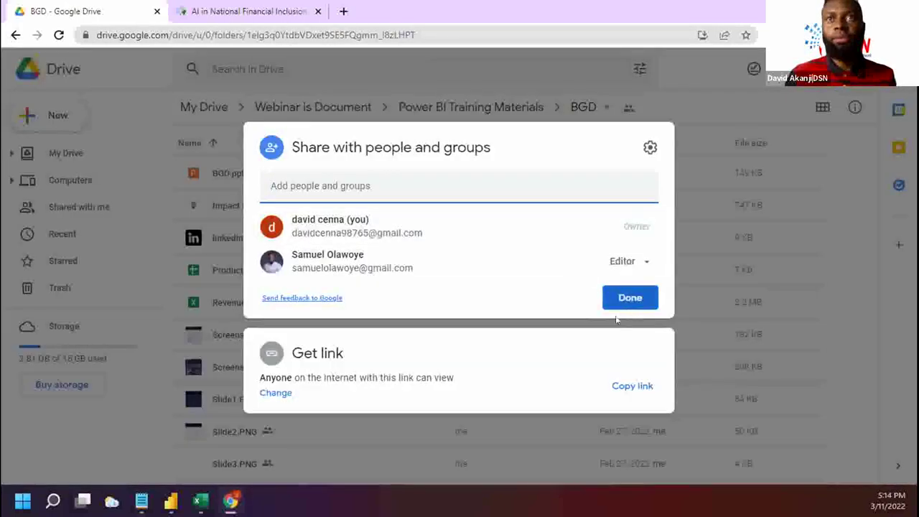
{"action": "left_click", "coordinate": [620, 386]}
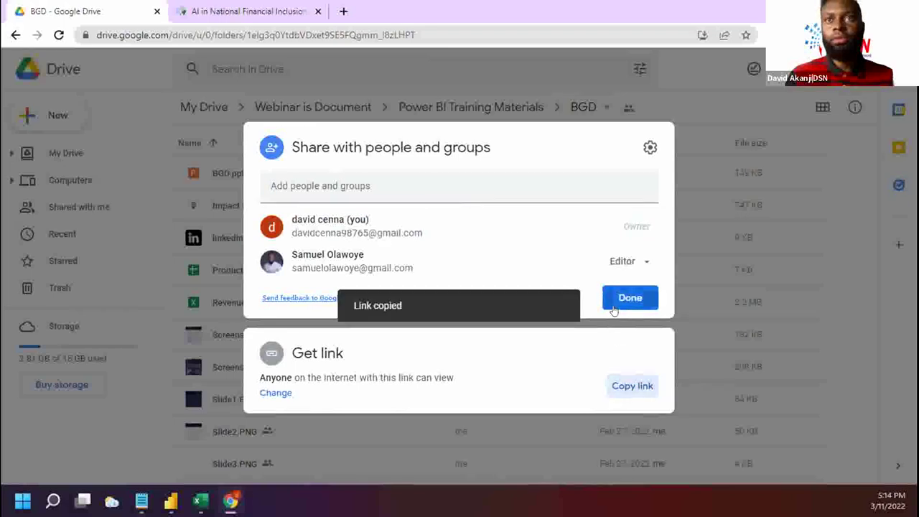
{"action": "key", "text": "Escape"}
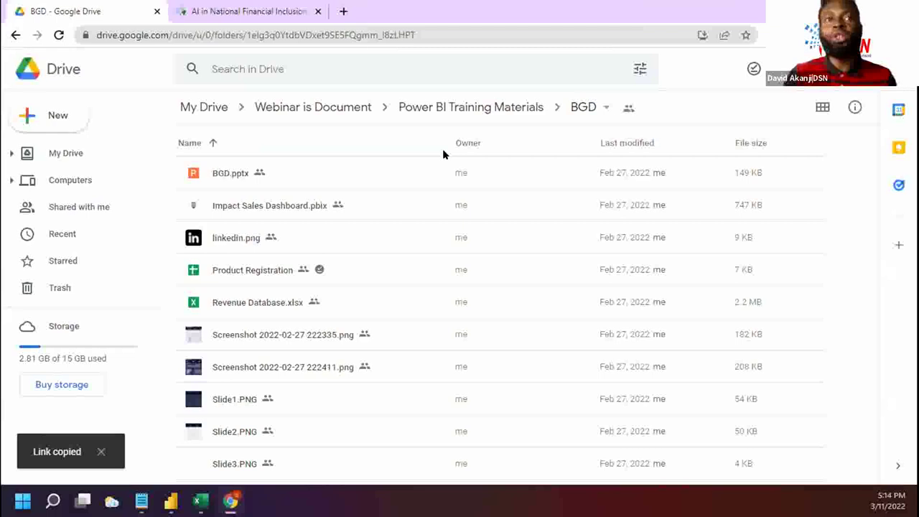
View the Product Registration spreadsheet and return to the BGD folder in Drive.
{"action": "key", "text": "super+Down"}
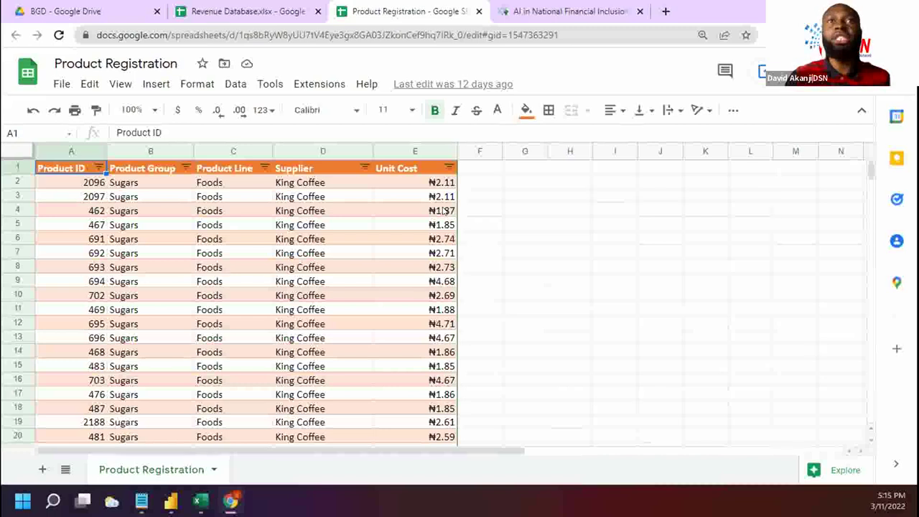
{"action": "left_click", "coordinate": [539, 300]}
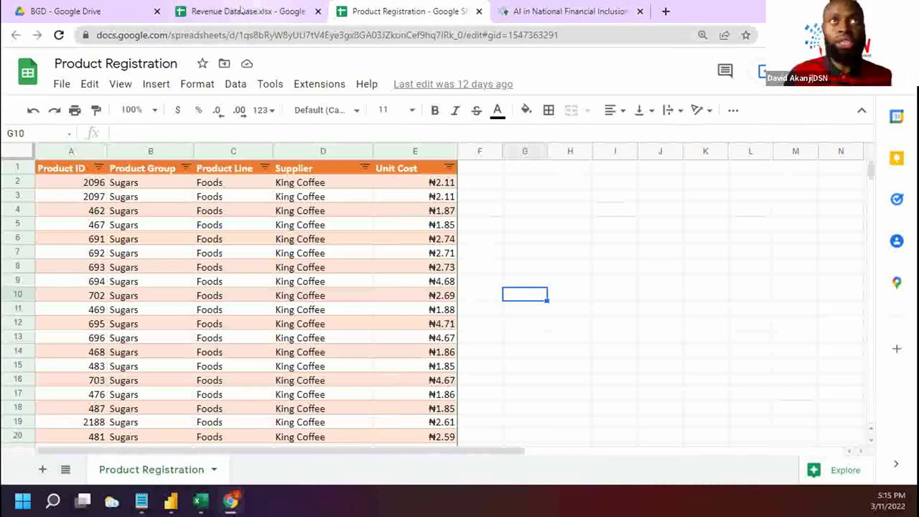
{"action": "left_click", "coordinate": [71, 11]}
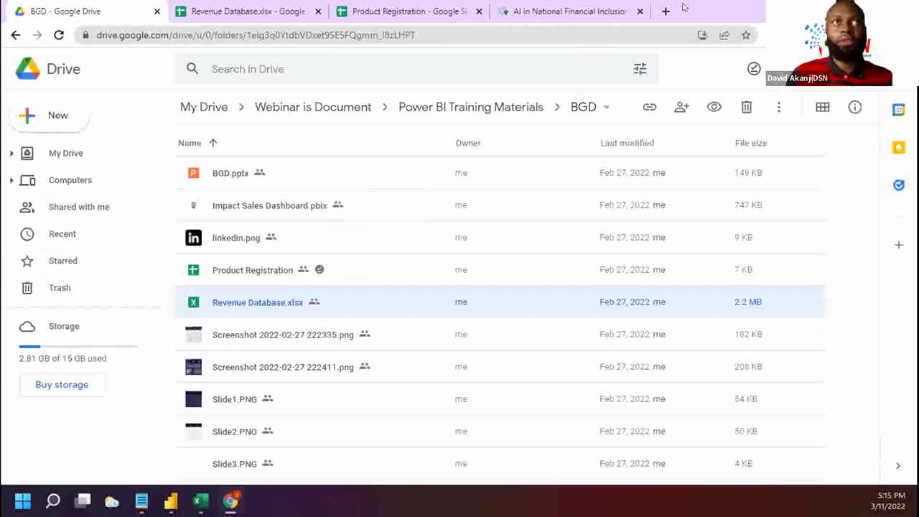
Switch to the other browser window showing the Hands on Project Participation Drive folder and maximize it.
{"action": "key", "text": "alt+Tab"}
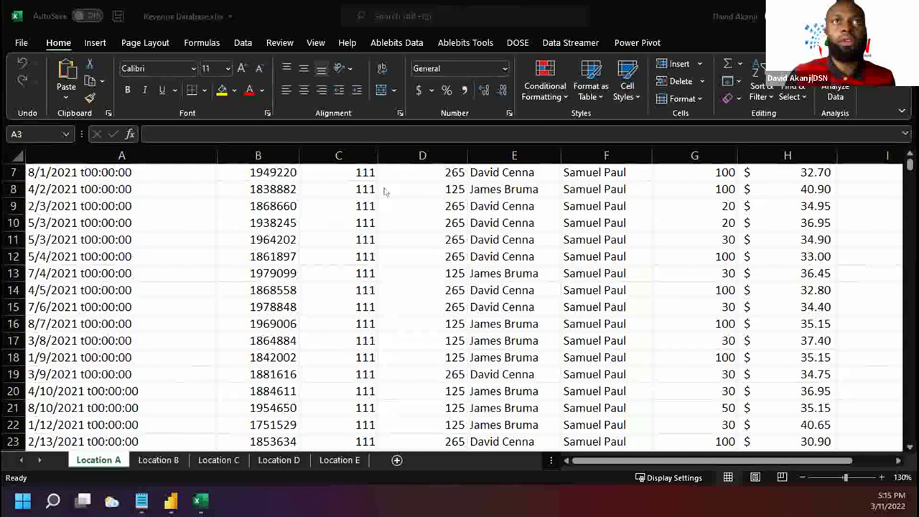
{"action": "key", "text": "alt+Tab"}
{"action": "key", "text": "alt+Tab"}
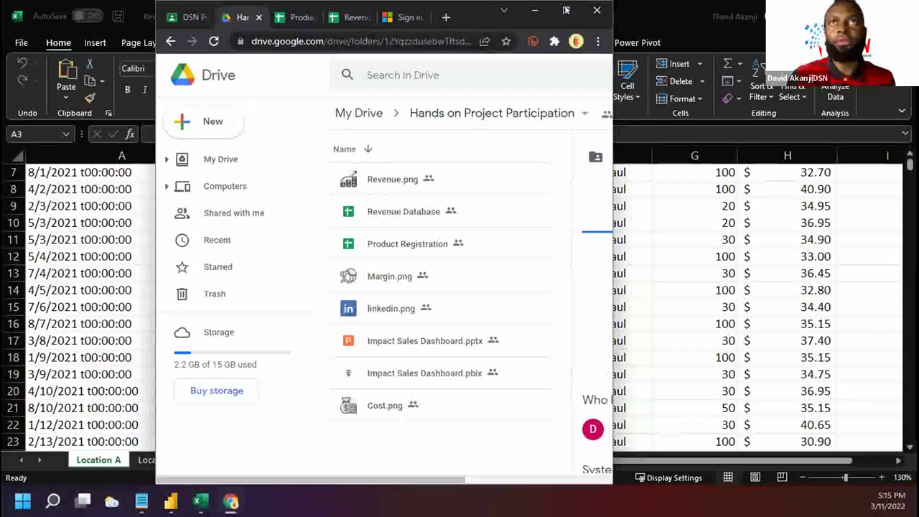
{"action": "left_click", "coordinate": [565, 10]}
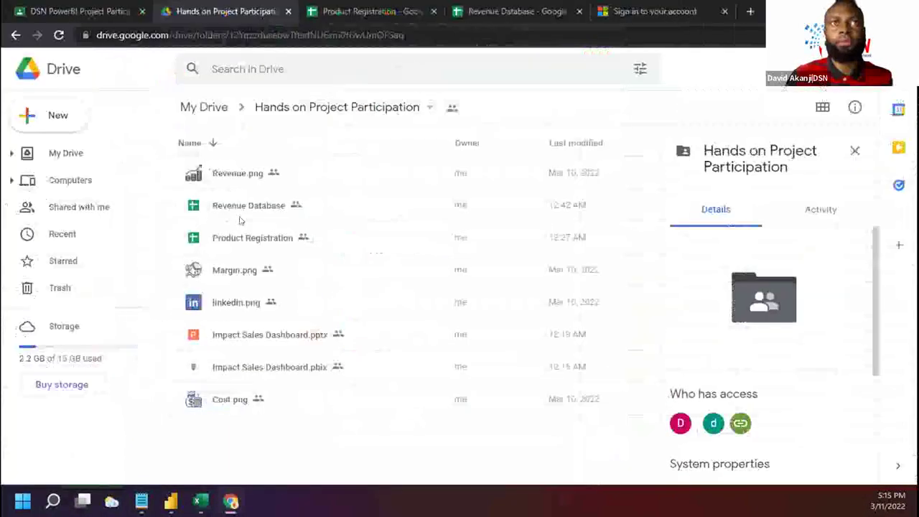
Open the Revenue Database spreadsheet from the folder and close the older Product Registration, Revenue Database and account sign-in pages.
{"action": "double_click", "coordinate": [240, 219]}
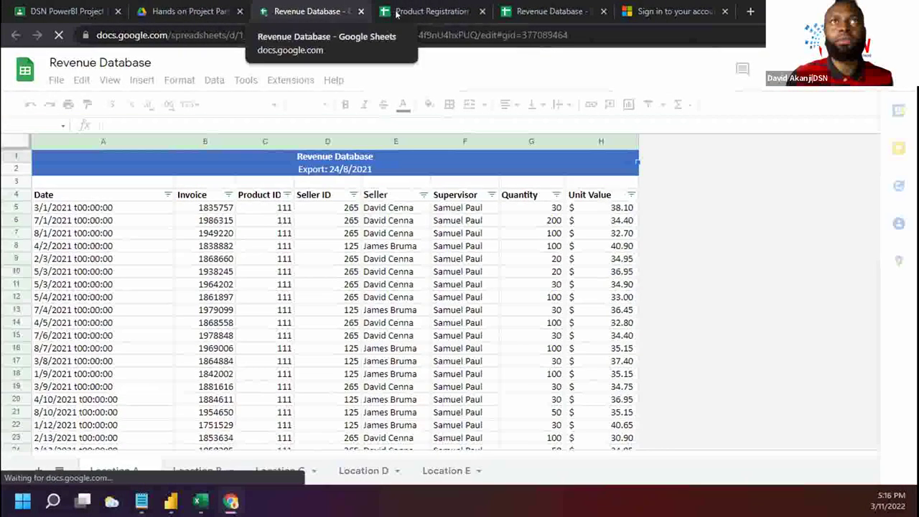
{"action": "left_click", "coordinate": [482, 12]}
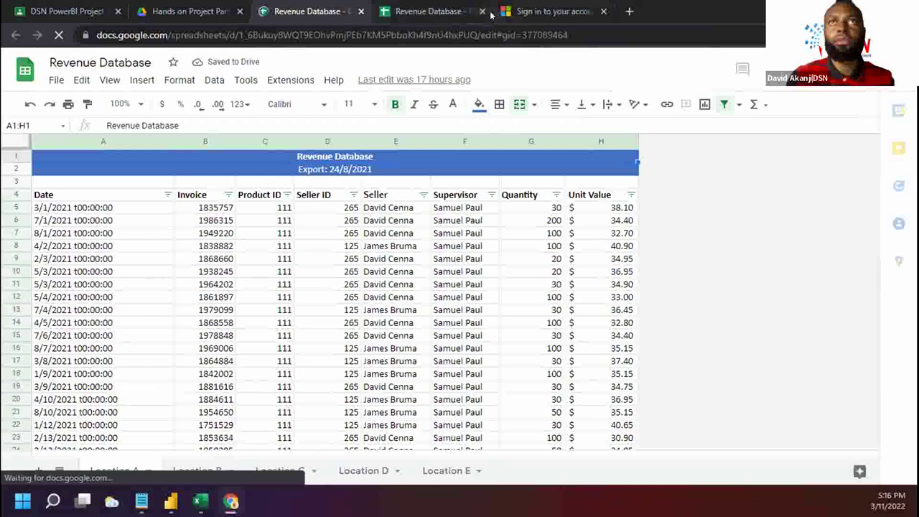
{"action": "left_click", "coordinate": [482, 11]}
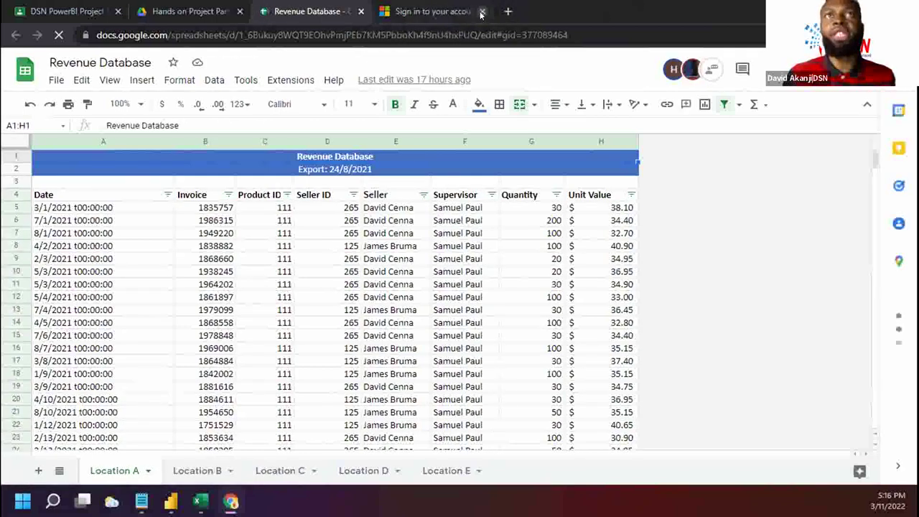
{"action": "left_click", "coordinate": [482, 12]}
Return to the Hands on Project Participation folder and open the Product Registration spreadsheet.
{"action": "left_click", "coordinate": [244, 12]}
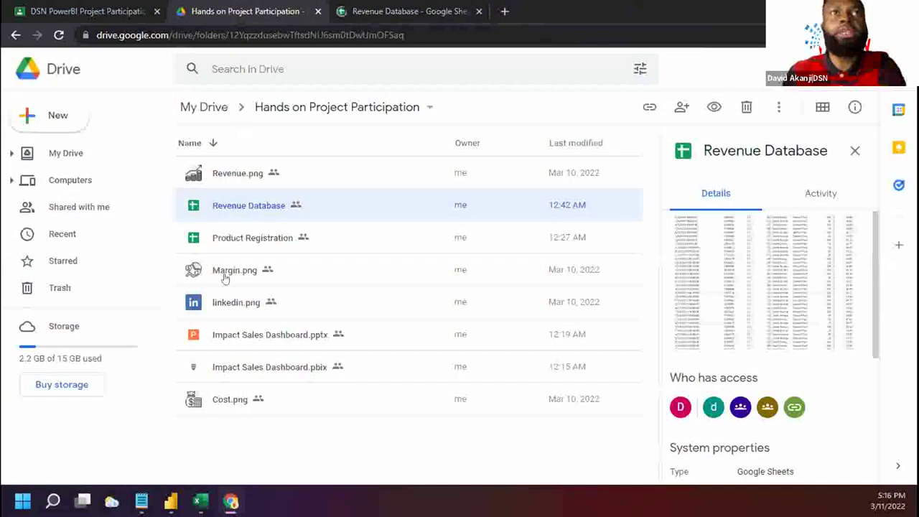
{"action": "left_click", "coordinate": [225, 240]}
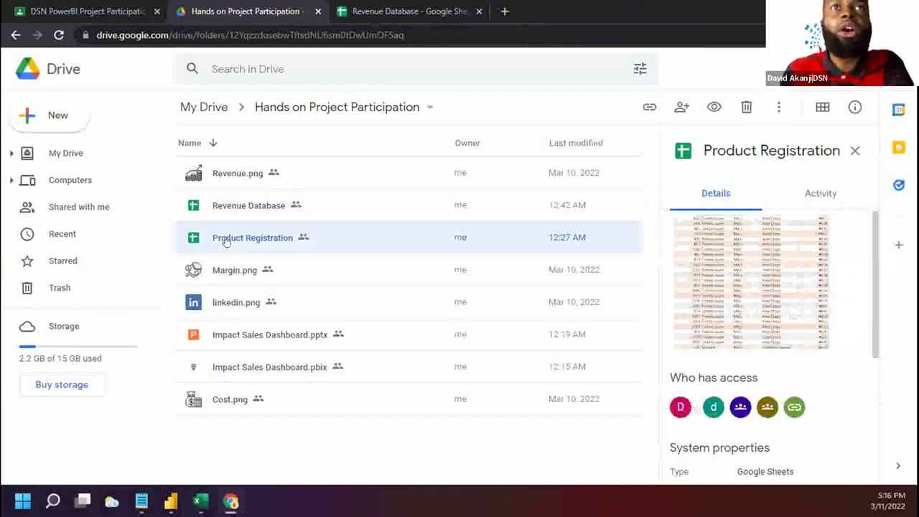
{"action": "double_click", "coordinate": [225, 239]}
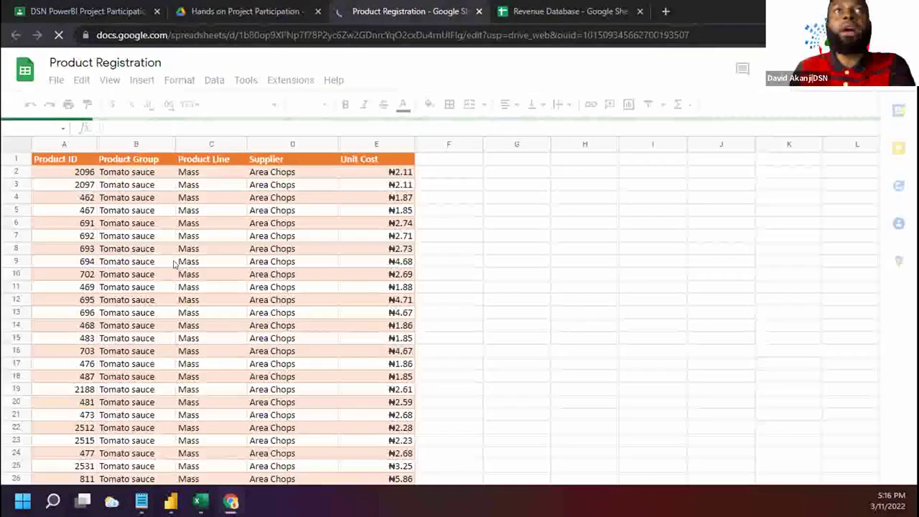
Examine the Product Registration table's rows, including the product group, supplier and unit cost columns.
{"action": "scroll", "coordinate": [464, 310], "scroll_direction": "down", "scroll_amount": 3}
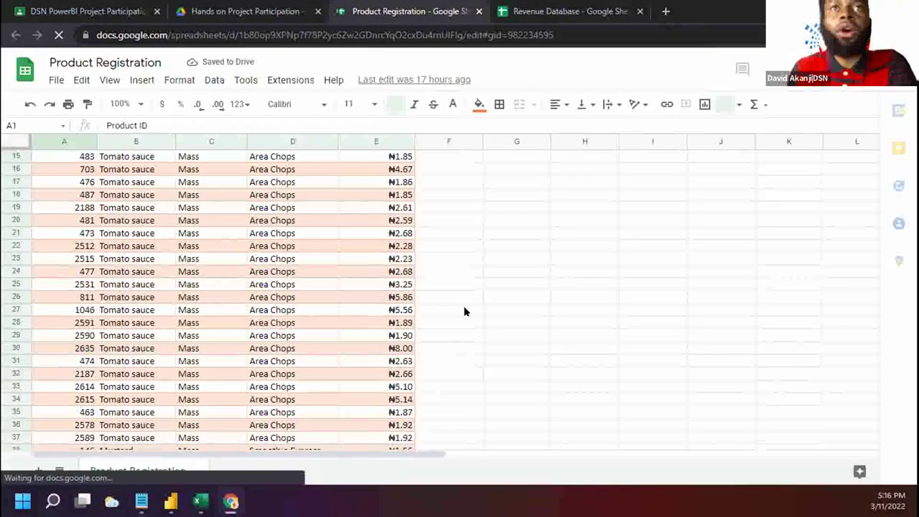
{"action": "left_click", "coordinate": [463, 310]}
{"action": "scroll", "coordinate": [464, 311], "scroll_direction": "down", "scroll_amount": 3}
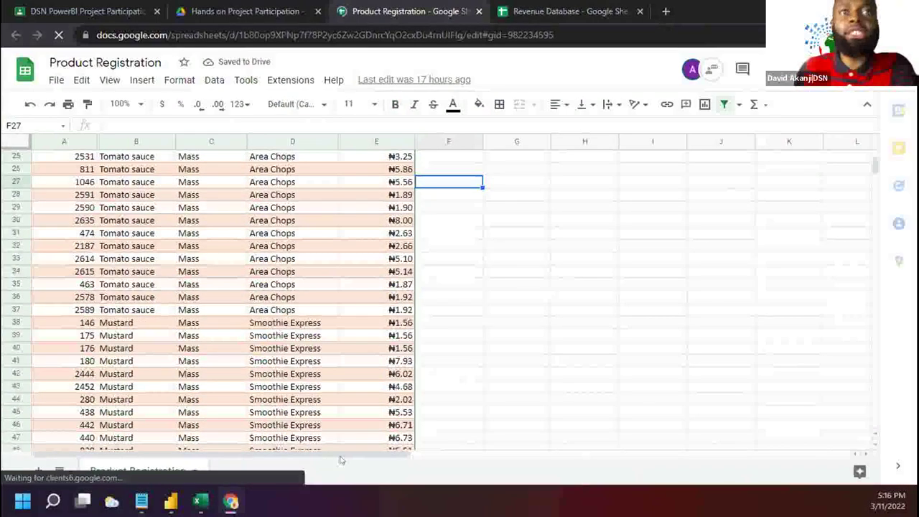
{"action": "scroll", "coordinate": [199, 288], "scroll_direction": "up", "scroll_amount": 8}
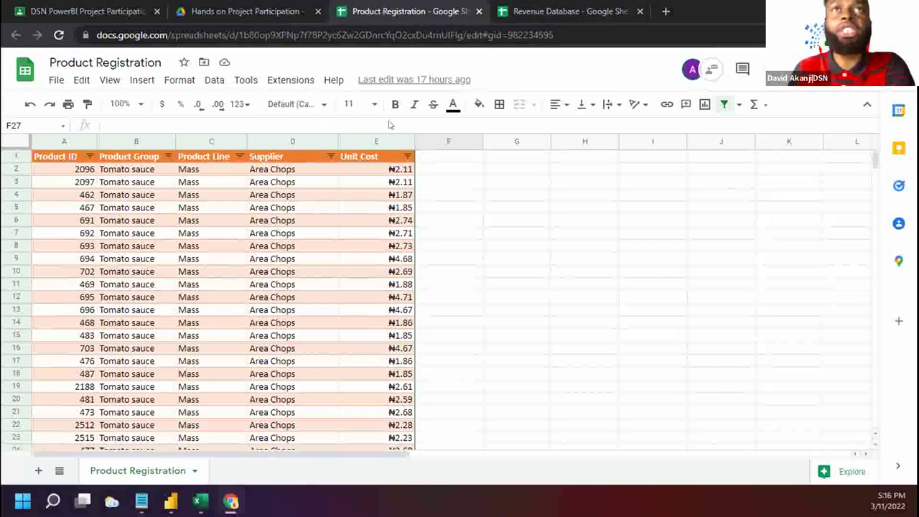
{"action": "left_click", "coordinate": [327, 248]}
{"action": "left_click", "coordinate": [379, 246]}
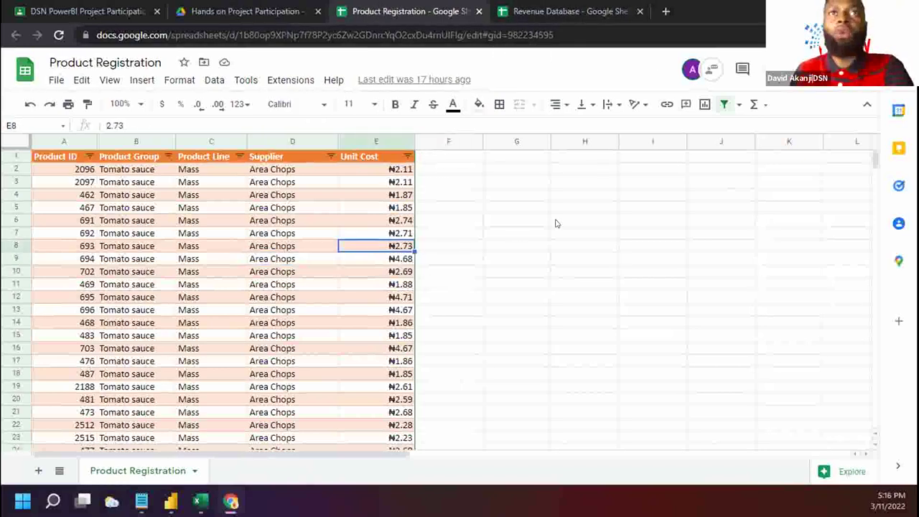
{"action": "left_click", "coordinate": [555, 222]}
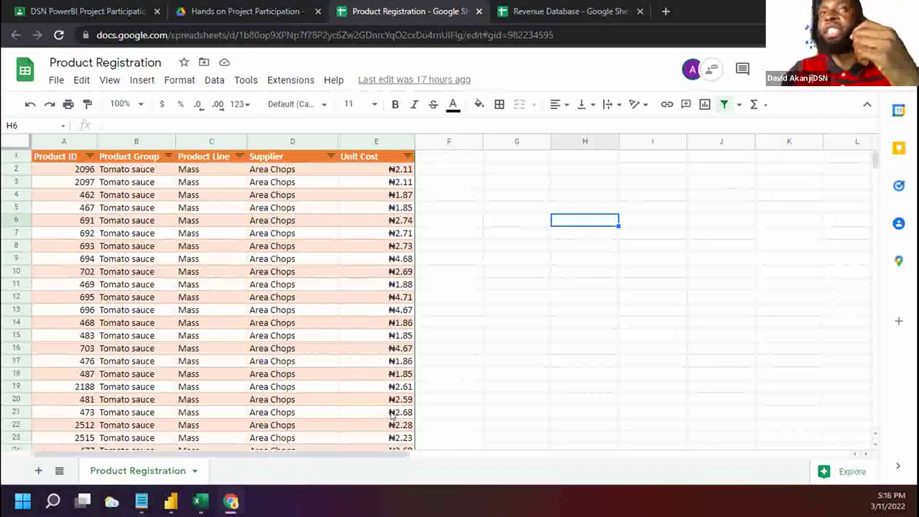
{"action": "left_click", "coordinate": [324, 376]}
{"action": "left_click", "coordinate": [449, 348]}
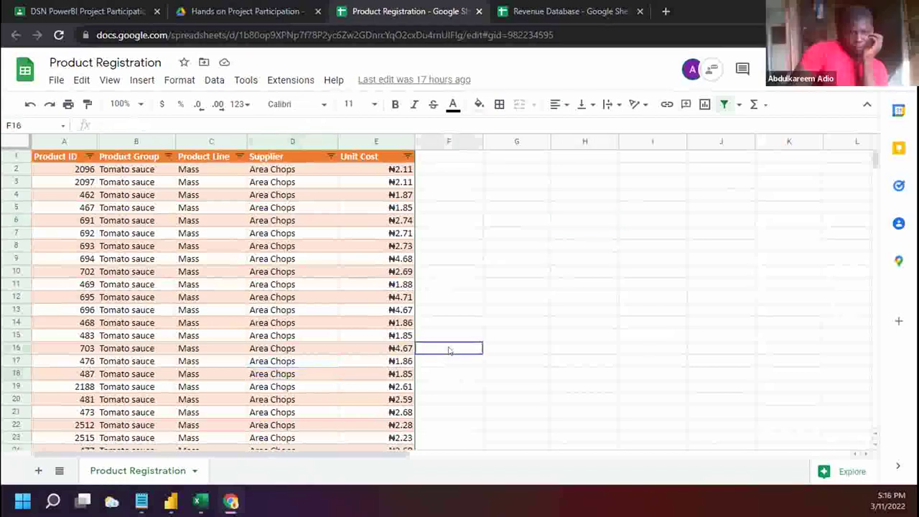
{"action": "left_click", "coordinate": [359, 246]}
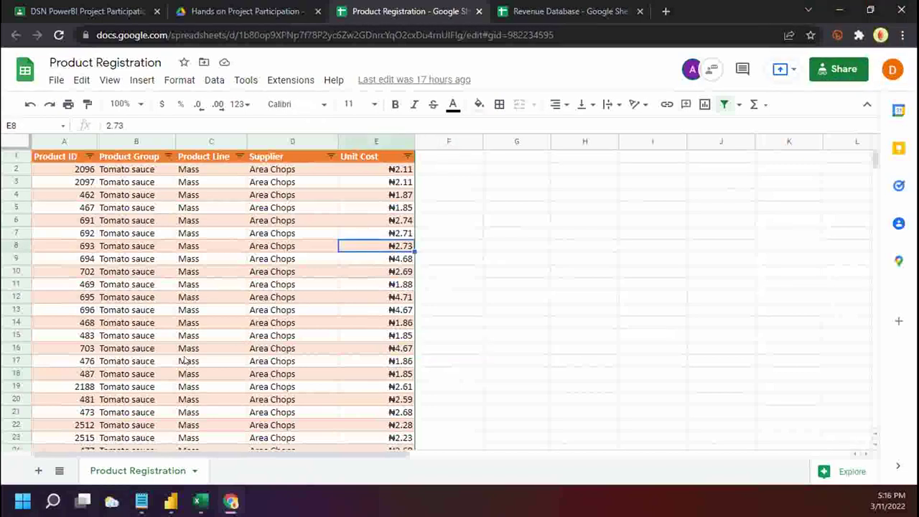
{"action": "left_click", "coordinate": [341, 328]}
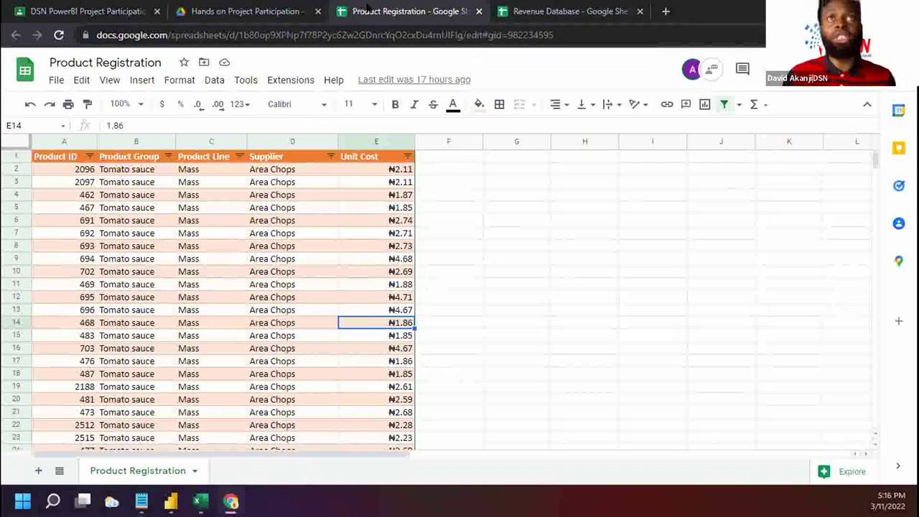
Go to the Revenue Database spreadsheet and examine the columns and records on the Location A sheet.
{"action": "left_click", "coordinate": [550, 13]}
{"action": "left_click", "coordinate": [478, 257]}
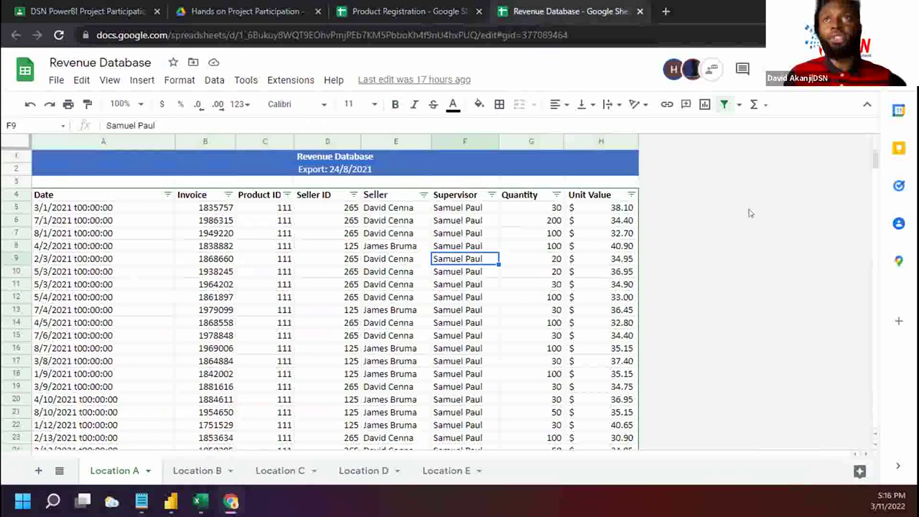
{"action": "key", "text": "Right"}
{"action": "key", "text": "Right"}
{"action": "key", "text": "Up"}
{"action": "key", "text": "Up"}
{"action": "key", "text": "Up"}
{"action": "left_click", "coordinate": [285, 388]}
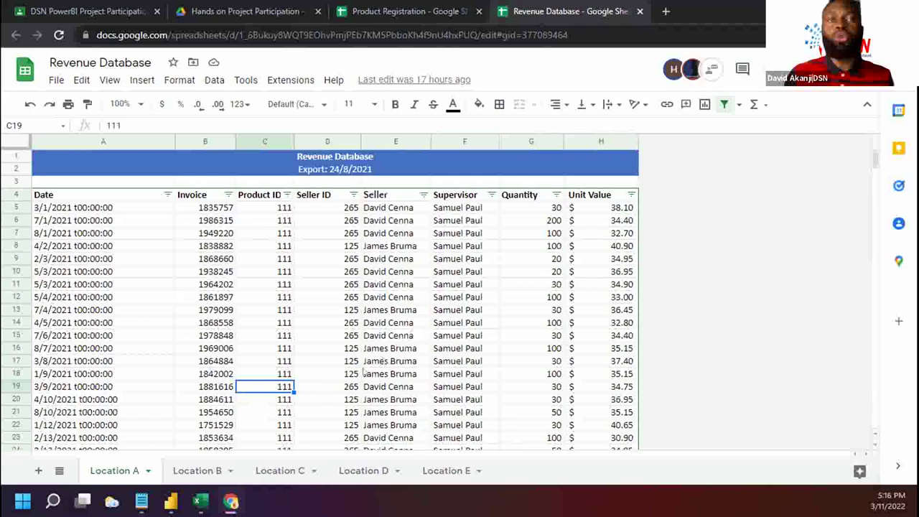
{"action": "scroll", "coordinate": [137, 361], "scroll_direction": "down", "scroll_amount": 3}
{"action": "scroll", "coordinate": [137, 361], "scroll_direction": "up", "scroll_amount": 3}
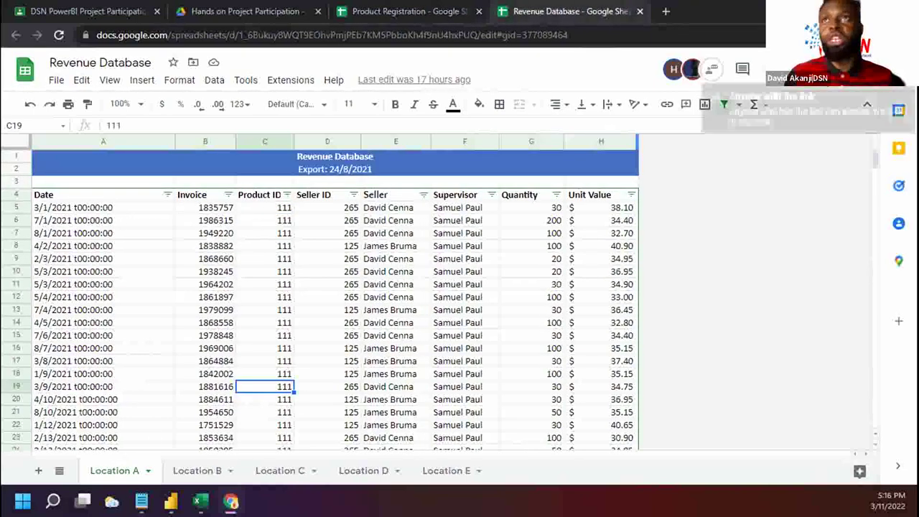
Copy the Revenue Database spreadsheet's sharing link and close the sharing settings.
{"action": "left_click", "coordinate": [797, 69]}
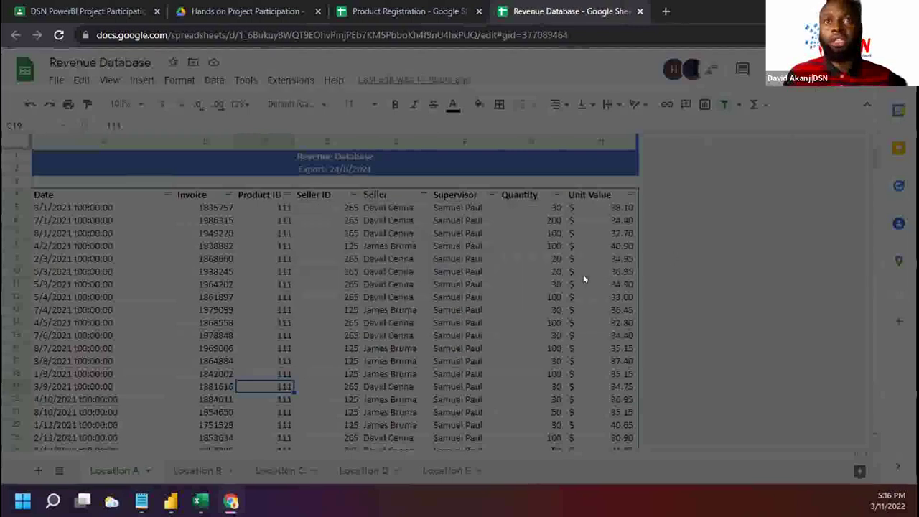
{"action": "scroll", "coordinate": [318, 304], "scroll_direction": "down", "scroll_amount": 1}
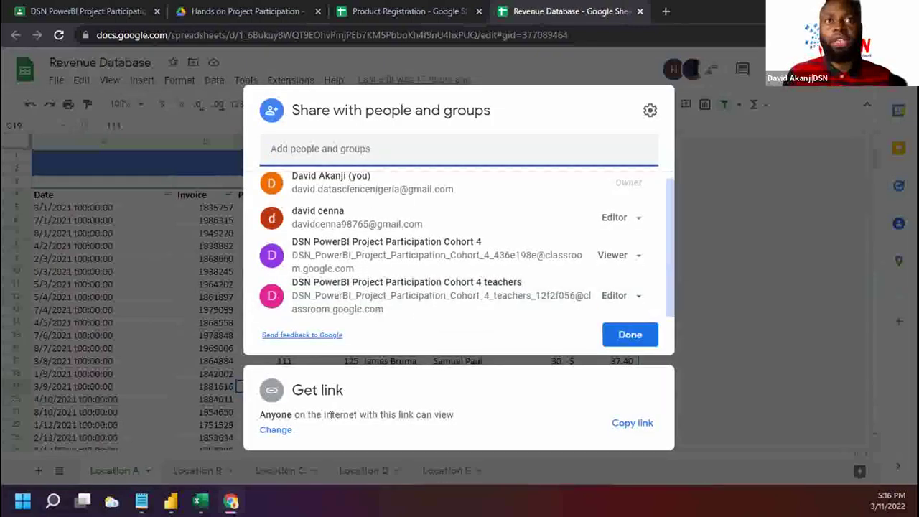
{"action": "left_click", "coordinate": [631, 425]}
{"action": "left_click", "coordinate": [629, 335]}
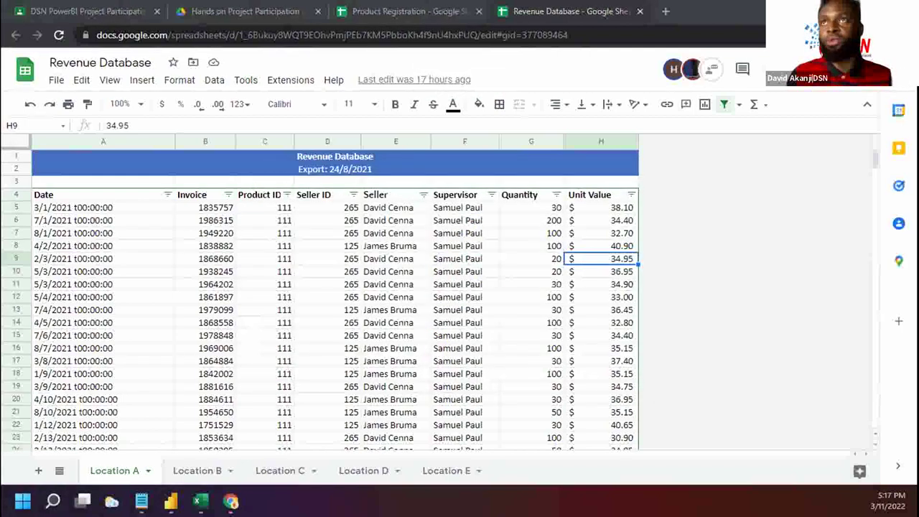
{"action": "key", "text": "super+Left"}
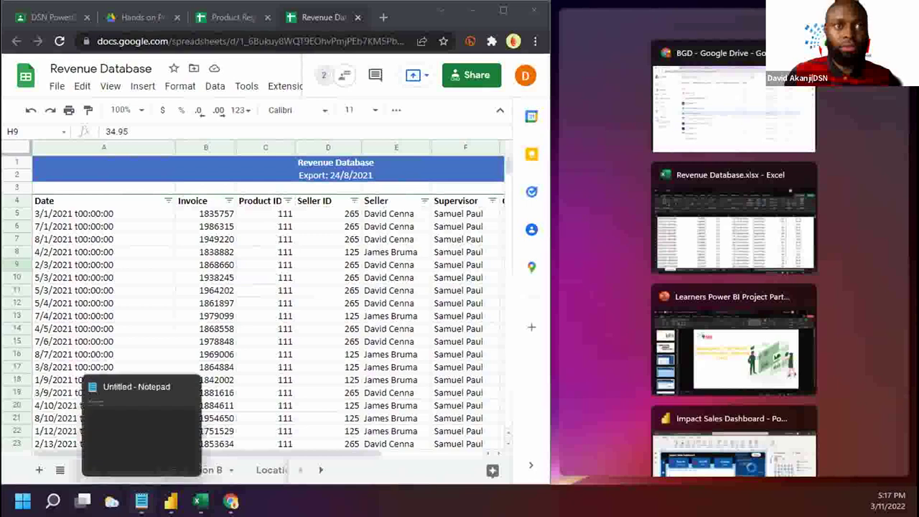
{"action": "left_click", "coordinate": [142, 501]}
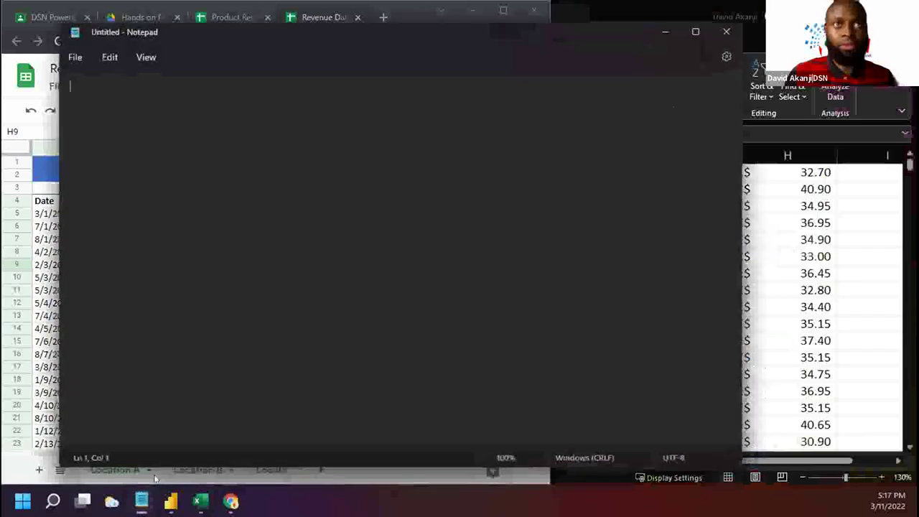
{"action": "left_click", "coordinate": [372, 6]}
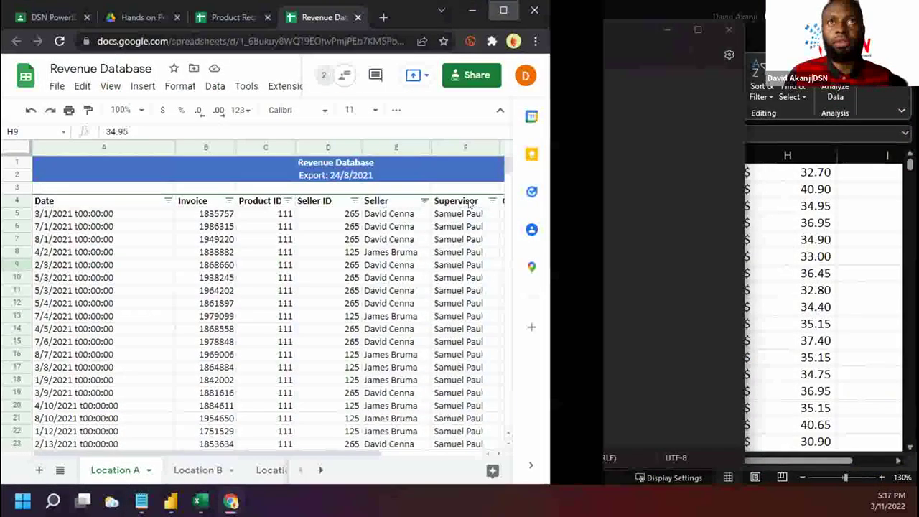
{"action": "double_click", "coordinate": [372, 6]}
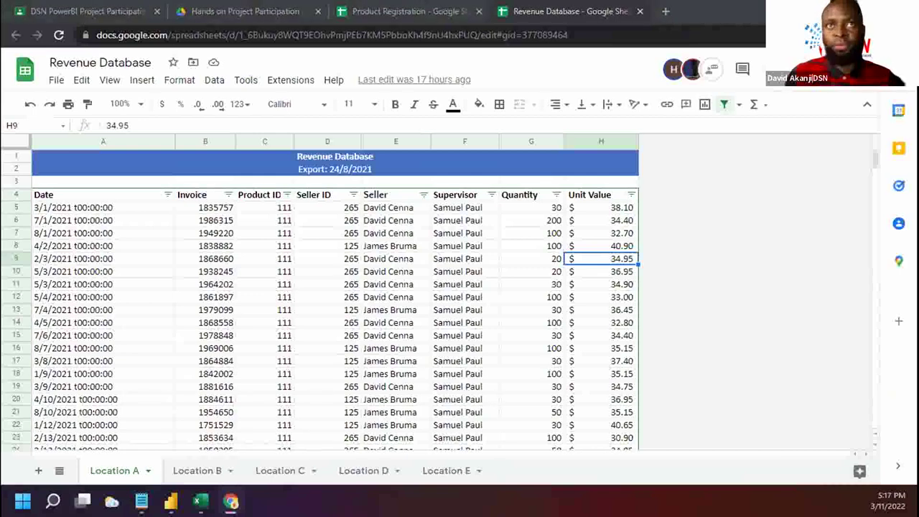
Switch to the untitled Power BI Desktop report, open Power Query Editor and start a new Web source.
{"action": "key", "text": "alt+Tab"}
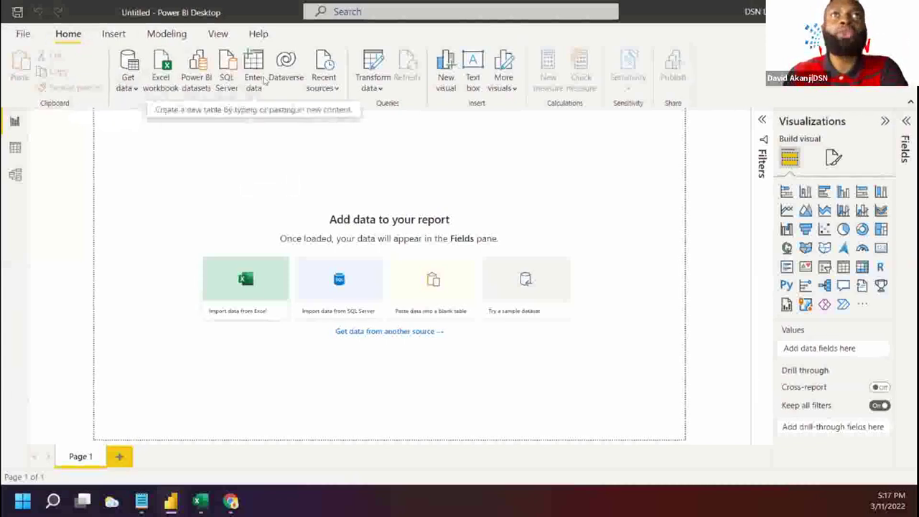
{"action": "left_click", "coordinate": [374, 90]}
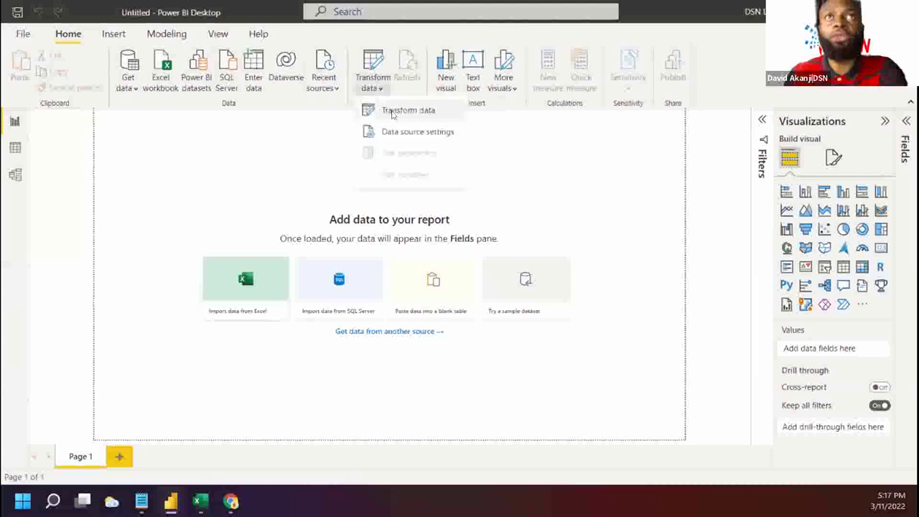
{"action": "left_click", "coordinate": [402, 111]}
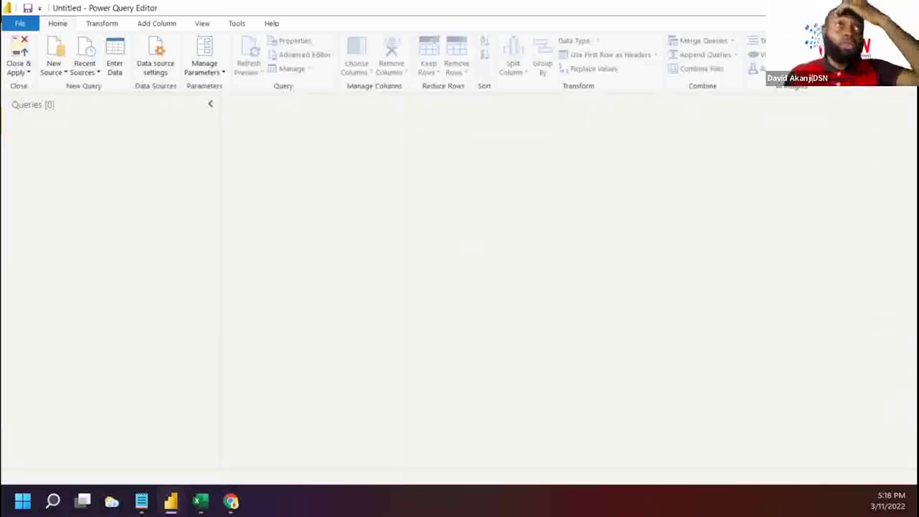
{"action": "left_click", "coordinate": [56, 70]}
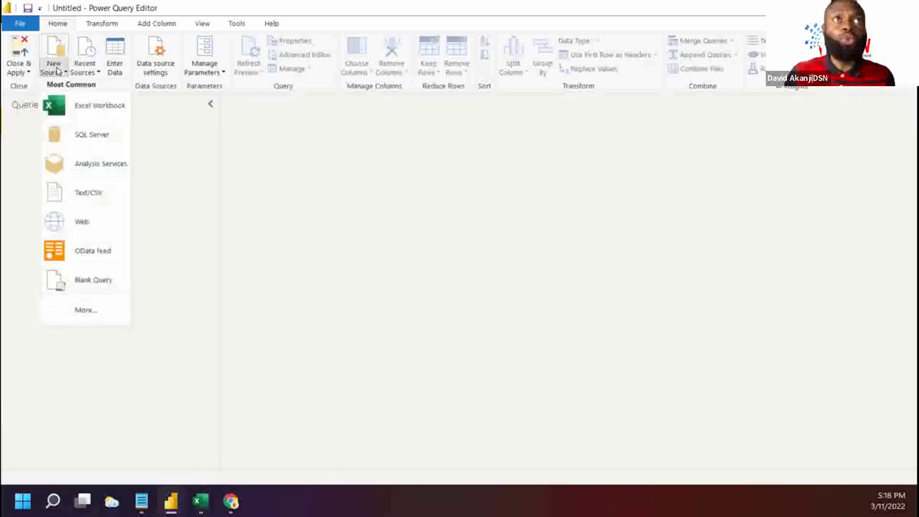
{"action": "left_click", "coordinate": [69, 224]}
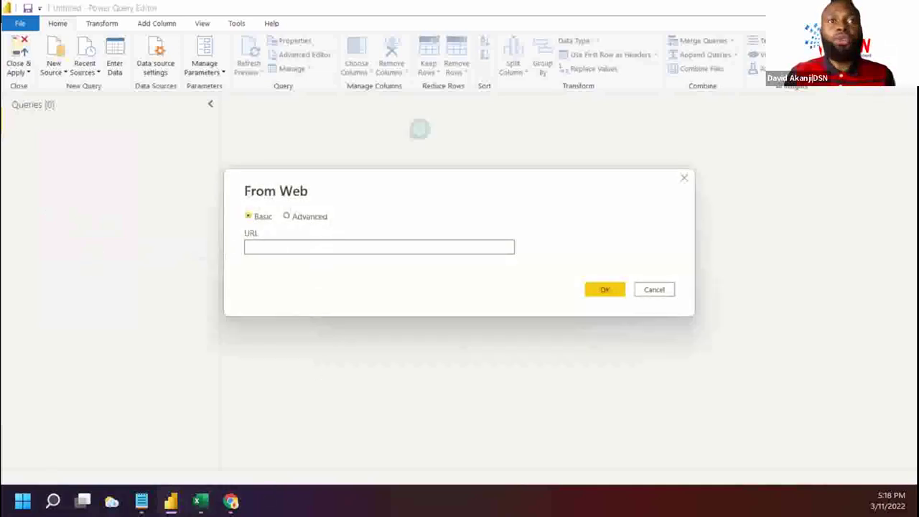
Copy the Revenue Database spreadsheet's sharing link in Google Sheets and paste it into an empty Notepad document.
{"action": "left_click", "coordinate": [230, 501]}
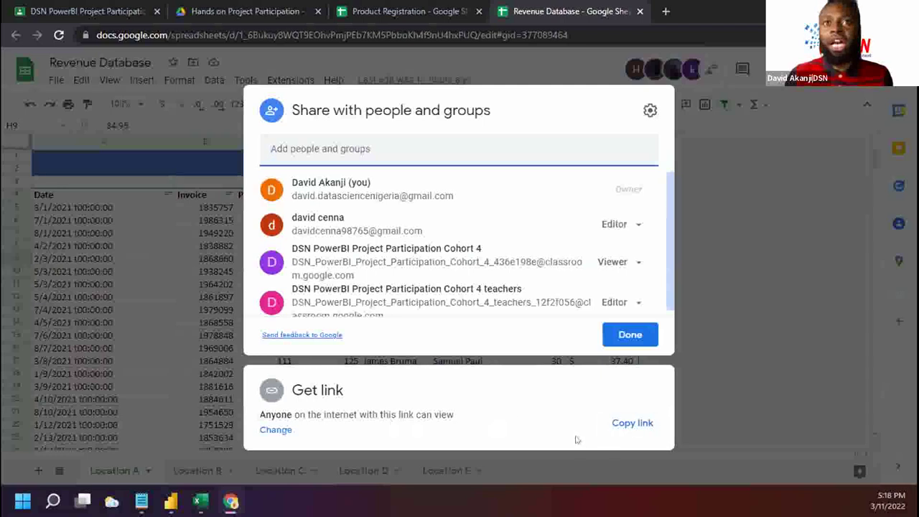
{"action": "left_click", "coordinate": [631, 424]}
{"action": "left_click", "coordinate": [629, 334]}
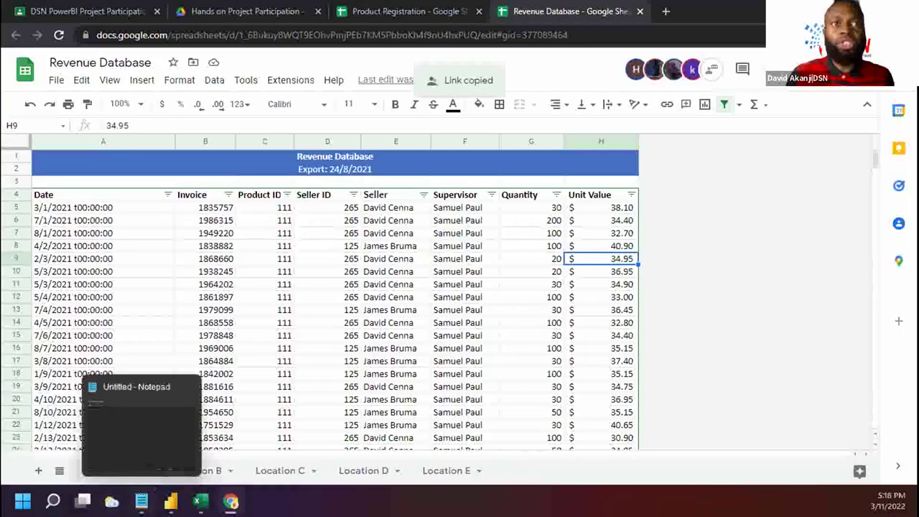
{"action": "left_click", "coordinate": [142, 501]}
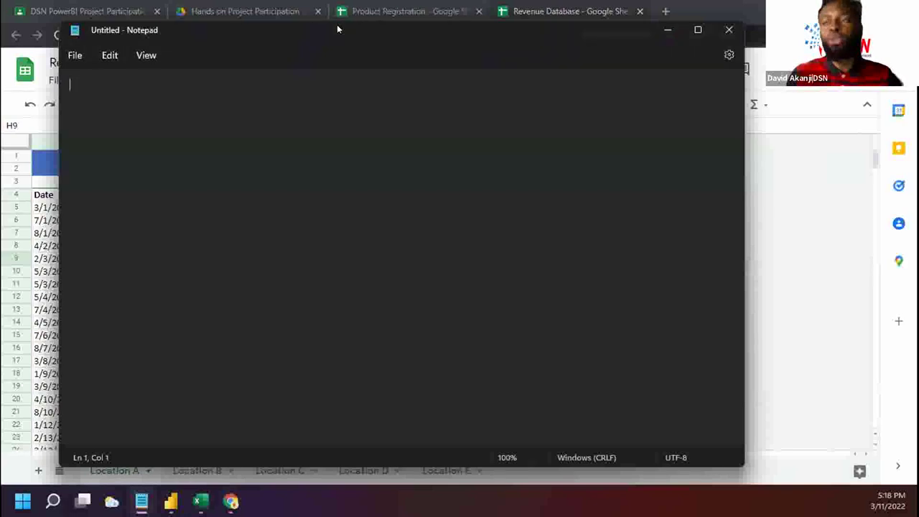
{"action": "left_click_drag", "start_coordinate": [337, 29], "coordinate": [446, 35]}
{"action": "key", "text": "ctrl+v"}
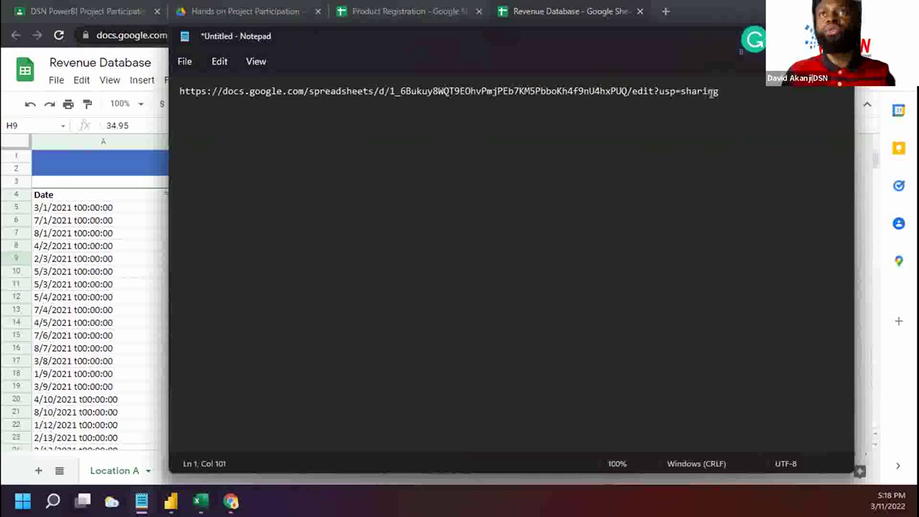
Replace "edit" with "export" in the pasted spreadsheet link.
{"action": "left_click_drag", "start_coordinate": [718, 90], "coordinate": [630, 86]}
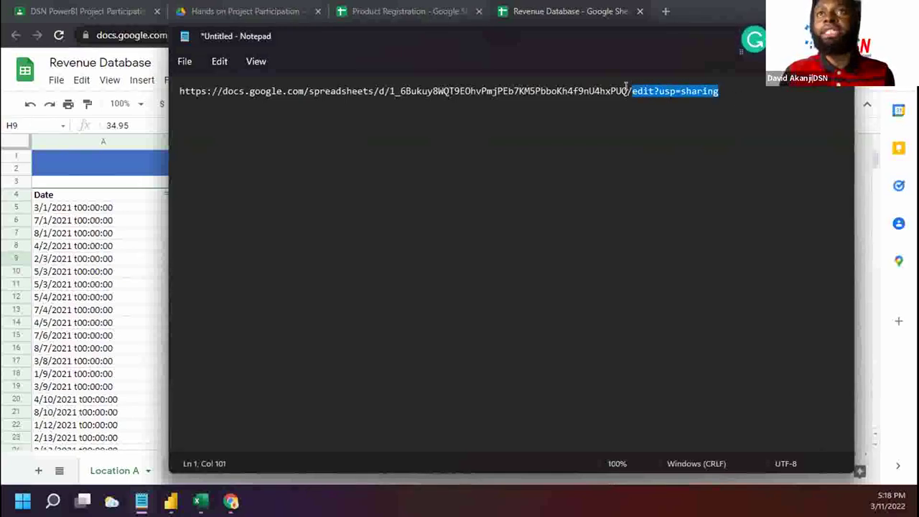
{"action": "left_click", "coordinate": [739, 86]}
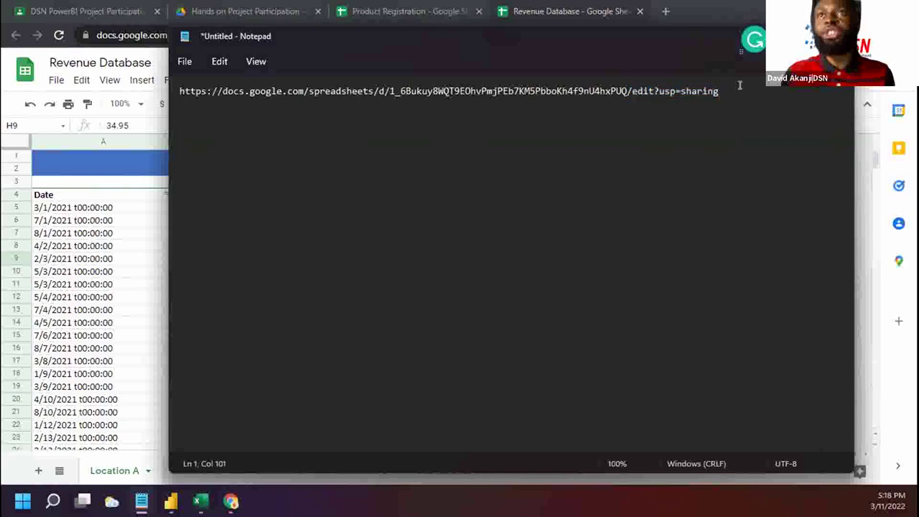
{"action": "left_click", "coordinate": [652, 87]}
{"action": "double_click", "coordinate": [633, 91]}
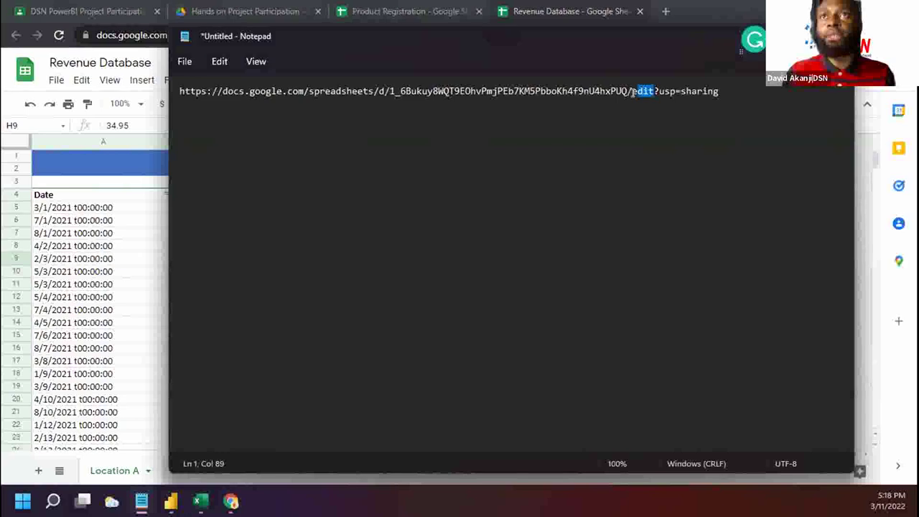
{"action": "type", "text": "export"}
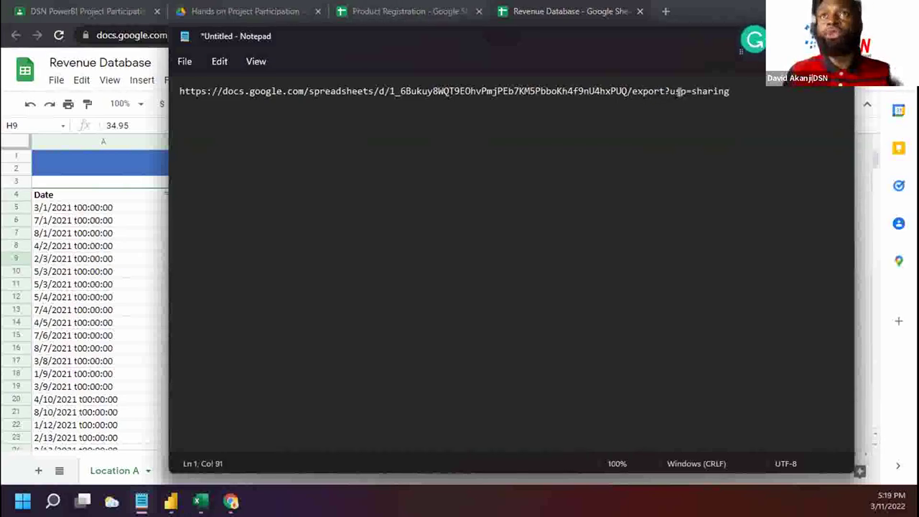
Replace the link's ending "usp=sharing" with "format=xlsx".
{"action": "double_click", "coordinate": [670, 92]}
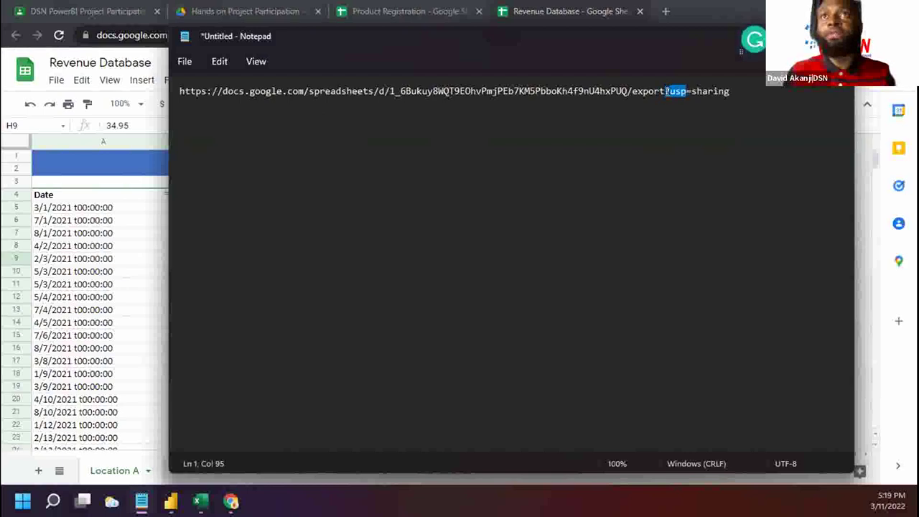
{"action": "left_click", "coordinate": [732, 91]}
{"action": "left_click", "coordinate": [686, 91]}
{"action": "left_click_drag", "start_coordinate": [730, 92], "coordinate": [690, 92]}
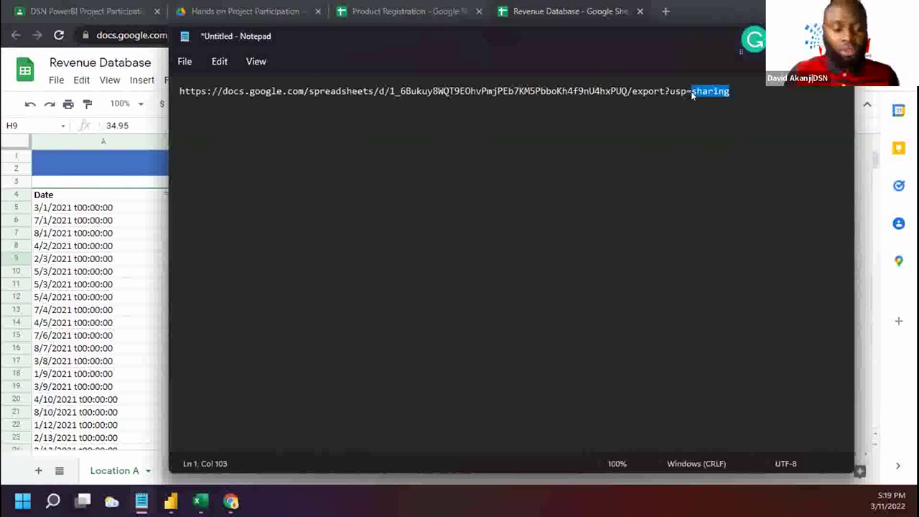
{"action": "type", "text": "xl"}
{"action": "type", "text": "x"}
{"action": "key", "text": "BackSpace"}
{"action": "key", "text": "BackSpace"}
{"action": "key", "text": "BackSpace"}
{"action": "type", "text": "xlsx"}
{"action": "left_click", "coordinate": [686, 86]}
{"action": "key", "text": "BackSpace"}
{"action": "key", "text": "BackSpace"}
{"action": "key", "text": "BackSpace"}
{"action": "type", "text": "format=xlsx"}
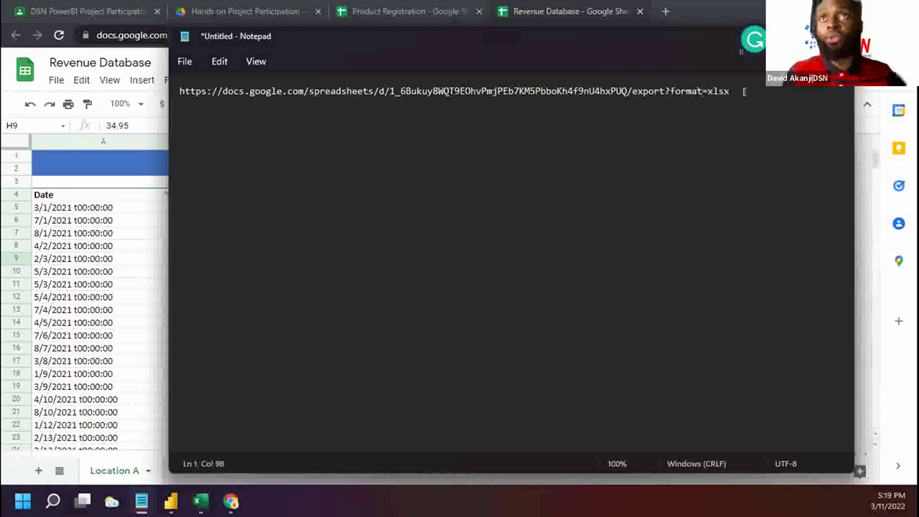
Copy the whole edited link from Notepad and connect to it as the Web source URL in Power Query Editor.
{"action": "left_click_drag", "start_coordinate": [743, 91], "coordinate": [61, 81]}
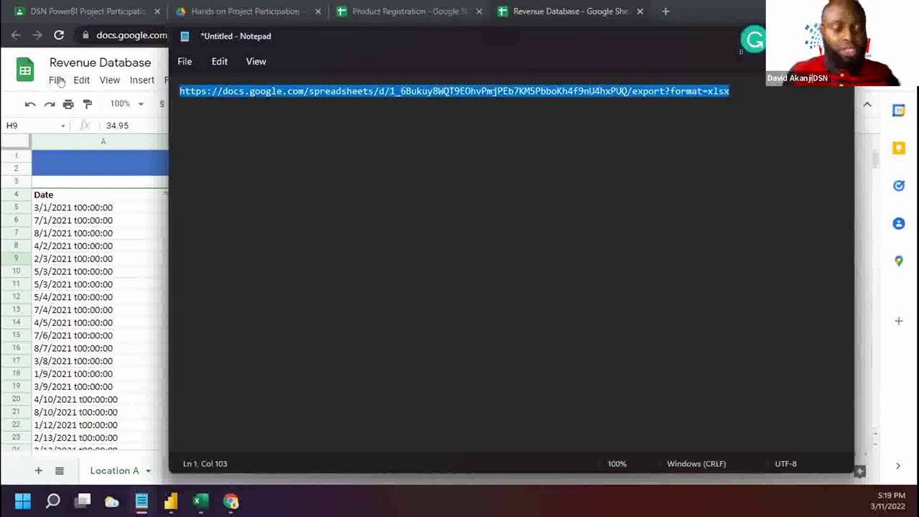
{"action": "left_click", "coordinate": [111, 245]}
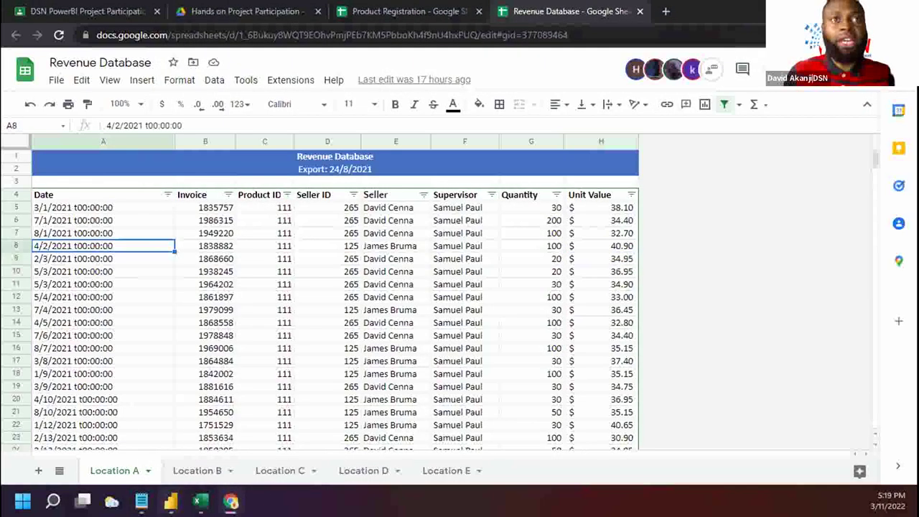
{"action": "mouse_move", "coordinate": [170, 500]}
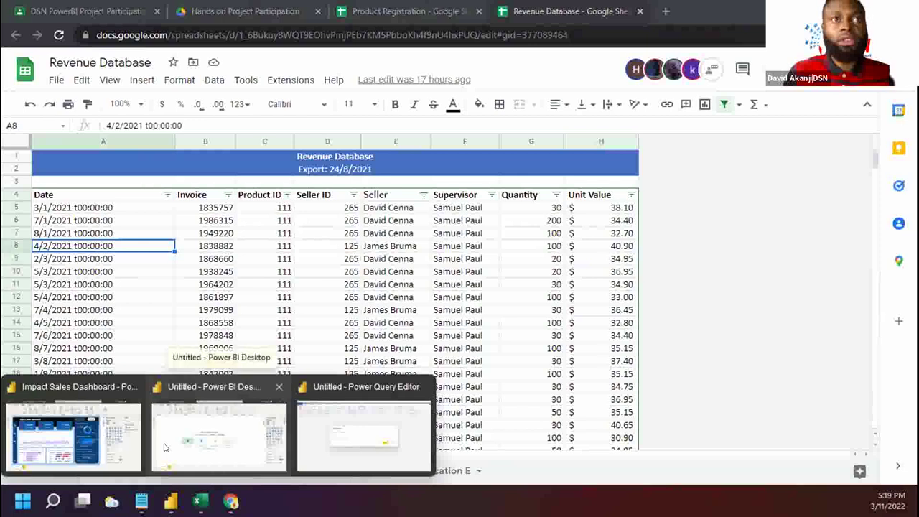
{"action": "left_click", "coordinate": [305, 429]}
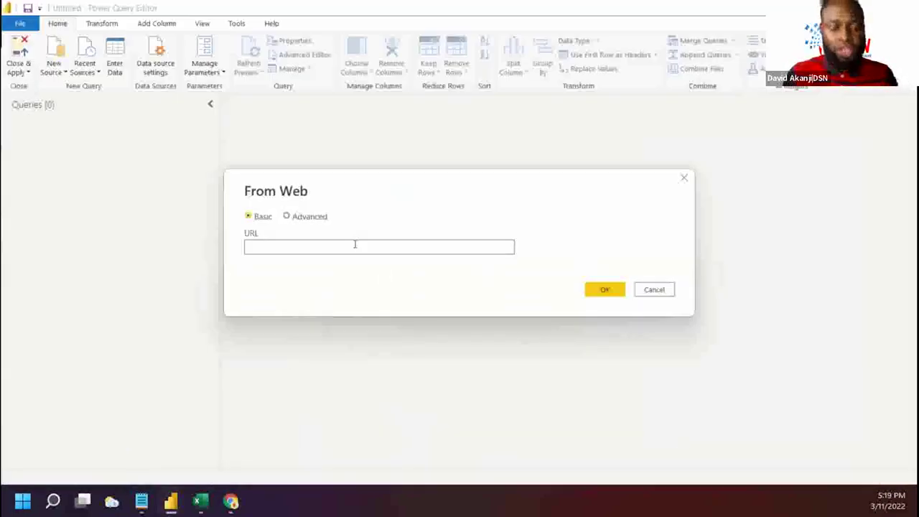
{"action": "key", "text": "ctrl+v"}
{"action": "left_click", "coordinate": [605, 292]}
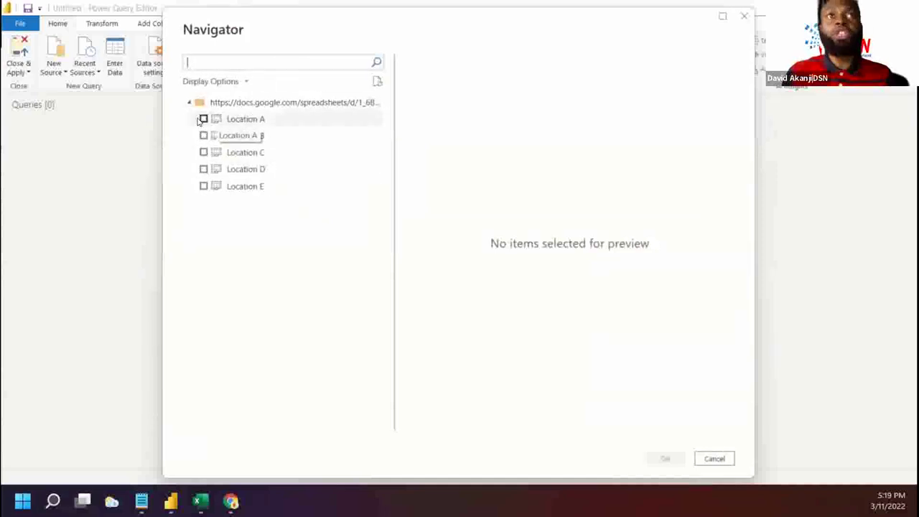
Select the Location A sheet for import, view the Location E sheet of Revenue Database in Google Sheets, and return to the Power Query Navigator.
{"action": "left_click", "coordinate": [203, 118]}
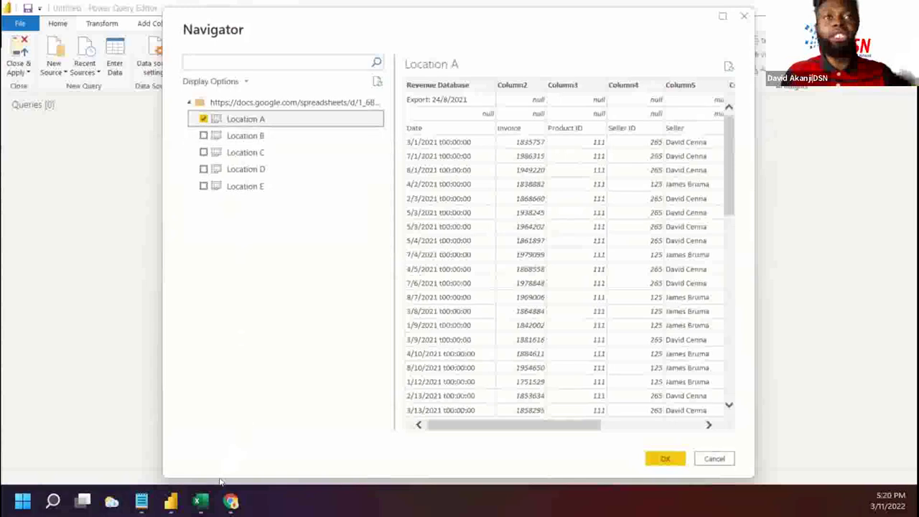
{"action": "left_click", "coordinate": [231, 501]}
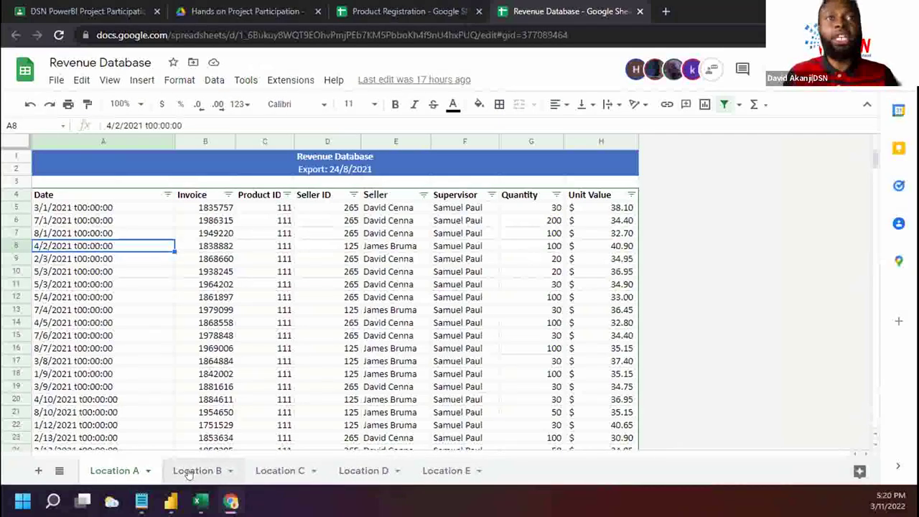
{"action": "left_click", "coordinate": [440, 471]}
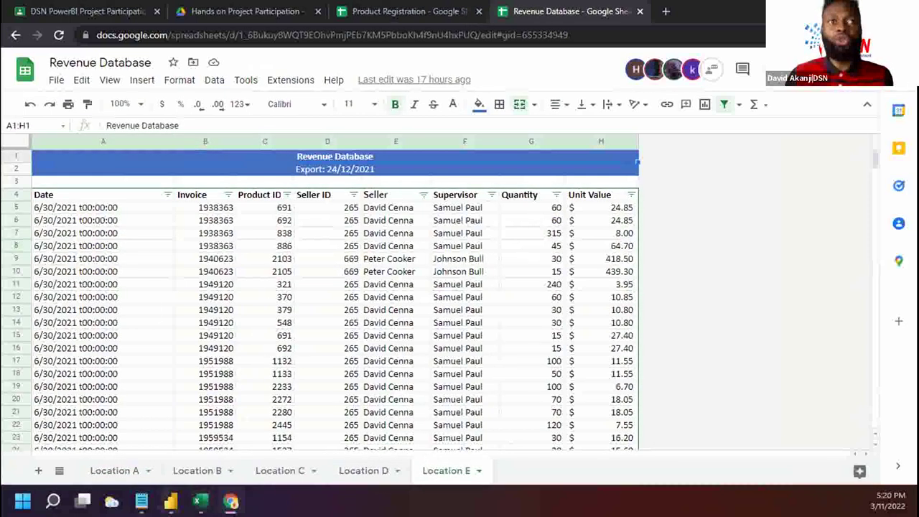
{"action": "mouse_move", "coordinate": [170, 501]}
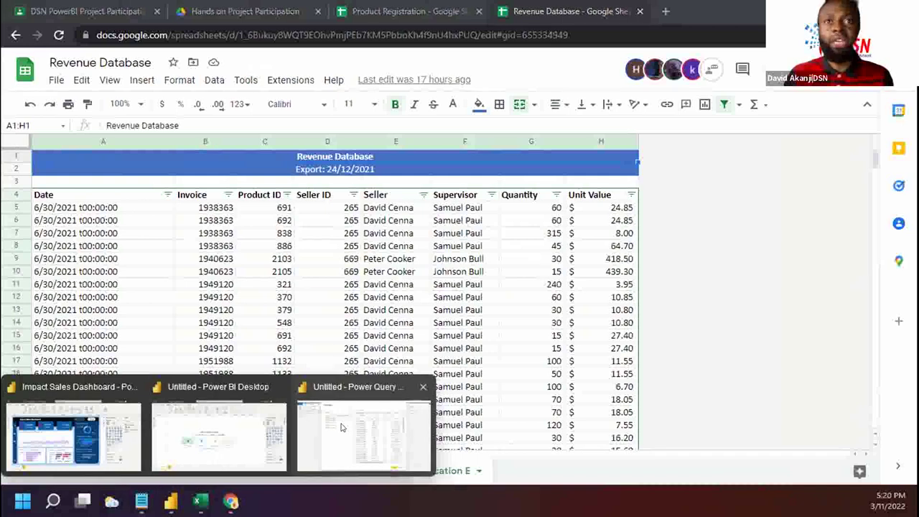
{"action": "left_click", "coordinate": [265, 310]}
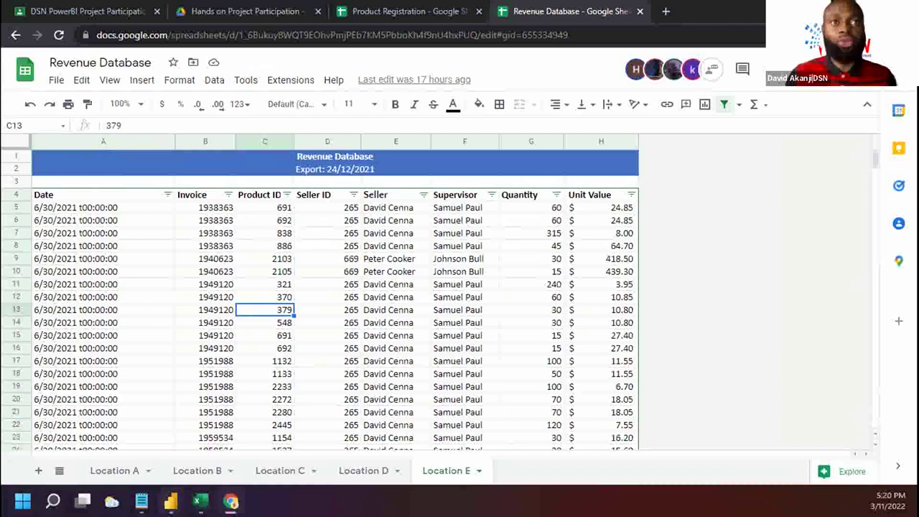
{"action": "mouse_move", "coordinate": [170, 500]}
{"action": "left_click", "coordinate": [341, 439]}
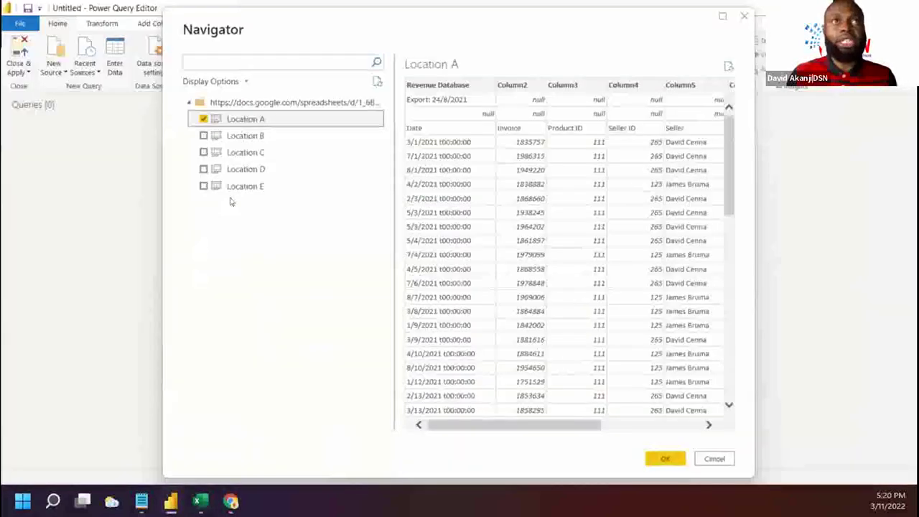
Add the Location B, Location C, Location D and Location E sheets to the selection and import all selected sheets as queries.
{"action": "left_click", "coordinate": [203, 135]}
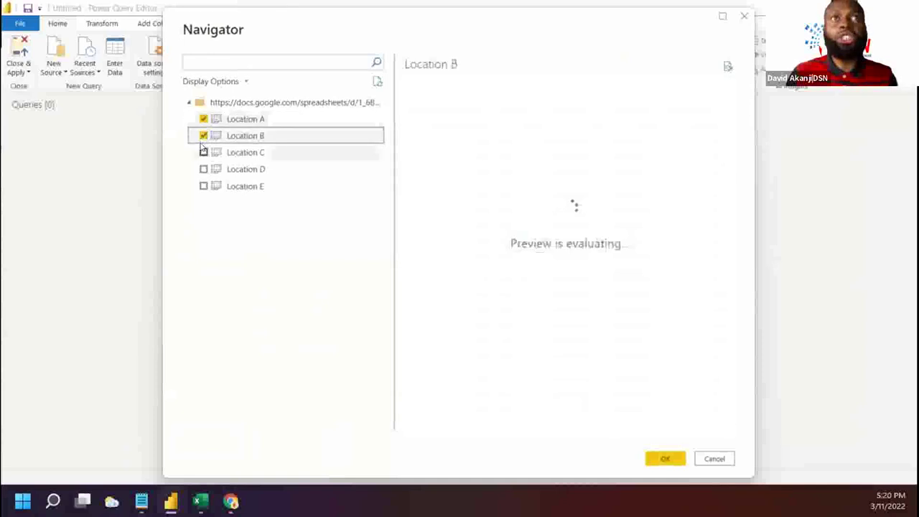
{"action": "left_click", "coordinate": [203, 152]}
{"action": "left_click", "coordinate": [203, 169]}
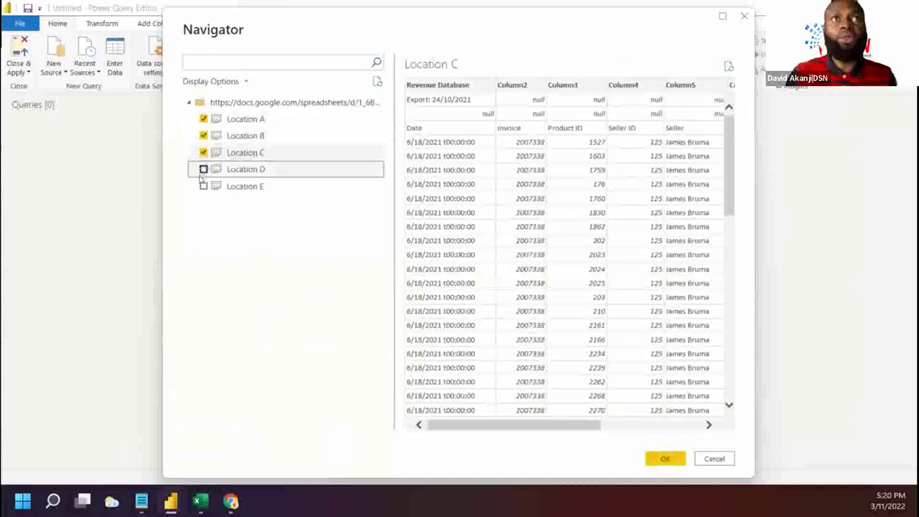
{"action": "left_click", "coordinate": [203, 186]}
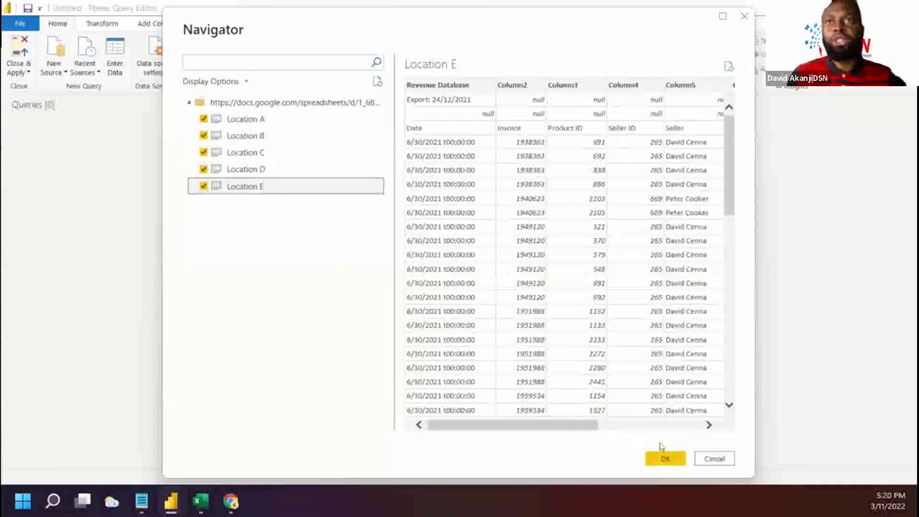
{"action": "left_click", "coordinate": [664, 458]}
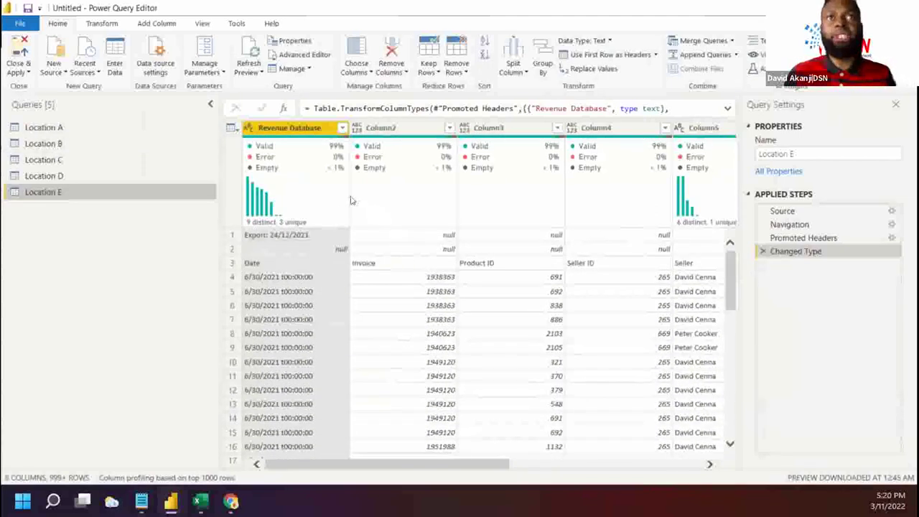
{"action": "mouse_move", "coordinate": [729, 277]}
{"action": "left_mouse_down"}
{"action": "mouse_move", "coordinate": [727, 338]}
{"action": "mouse_move", "coordinate": [729, 277]}
{"action": "left_mouse_up"}
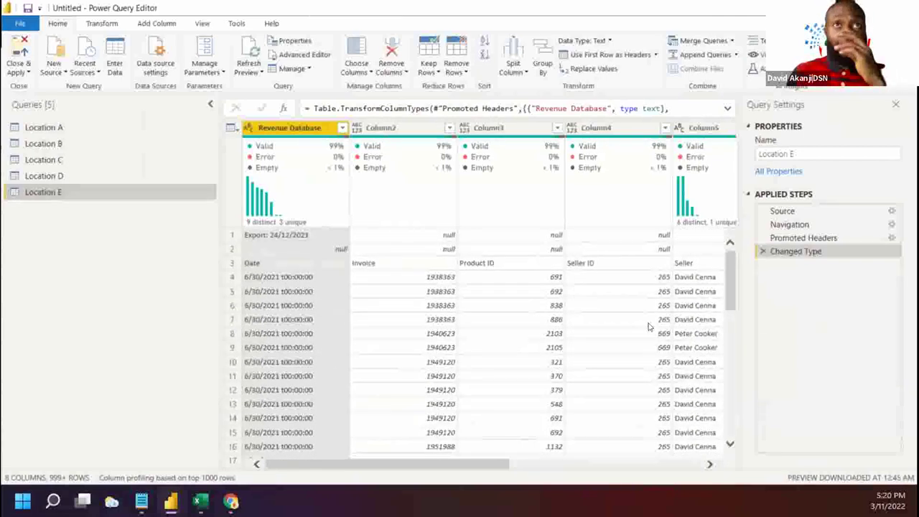
Copy the Product Registration spreadsheet's sharing link in Google Sheets and paste it over the old link in Notepad.
{"action": "left_click", "coordinate": [230, 500]}
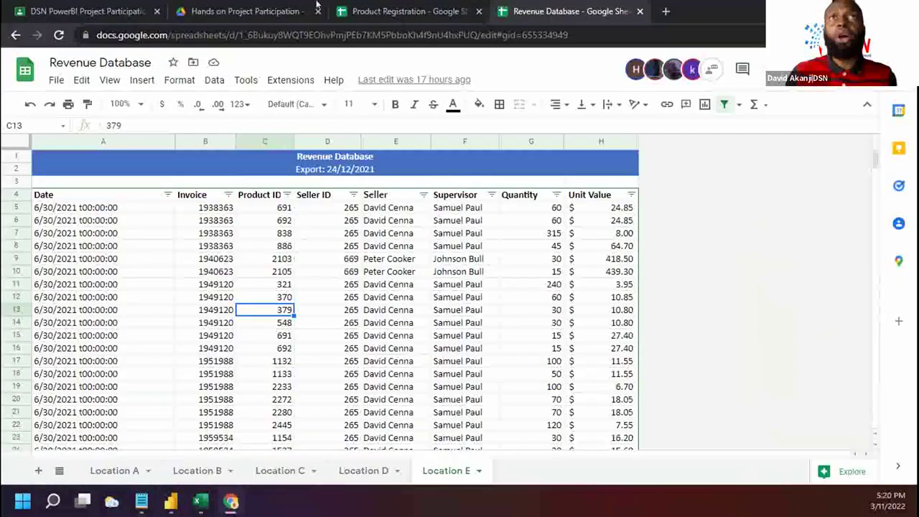
{"action": "left_click", "coordinate": [359, 11]}
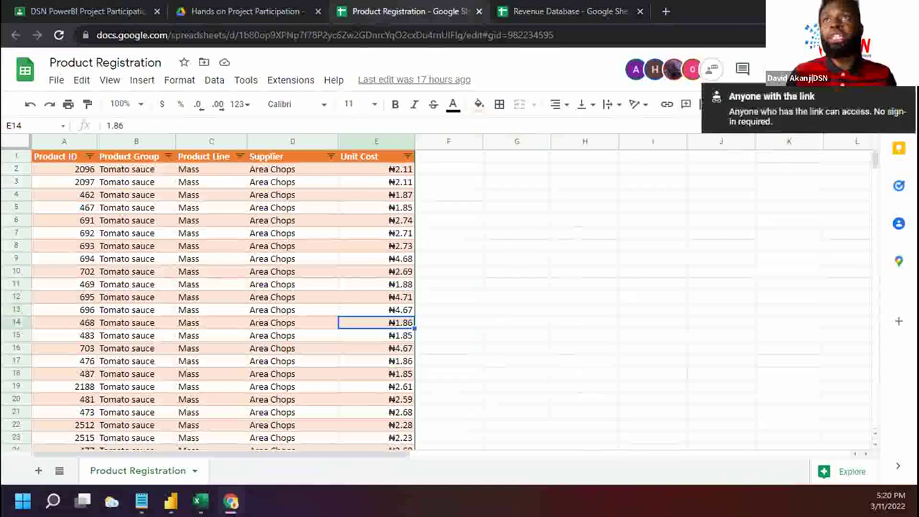
{"action": "left_click", "coordinate": [796, 68]}
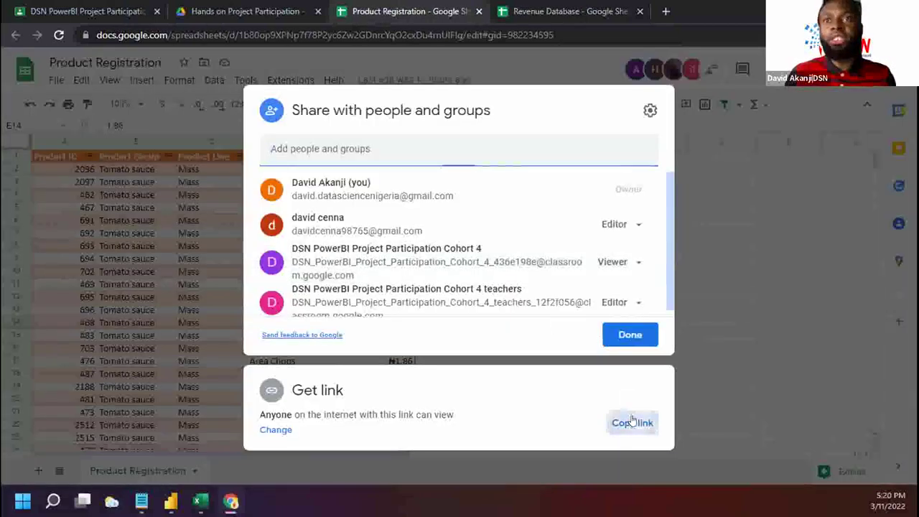
{"action": "left_click", "coordinate": [632, 422]}
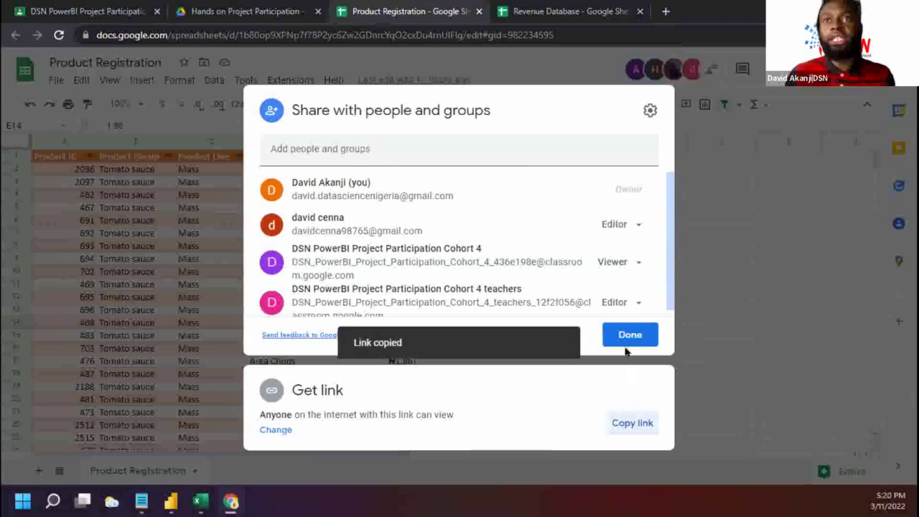
{"action": "left_click", "coordinate": [626, 334]}
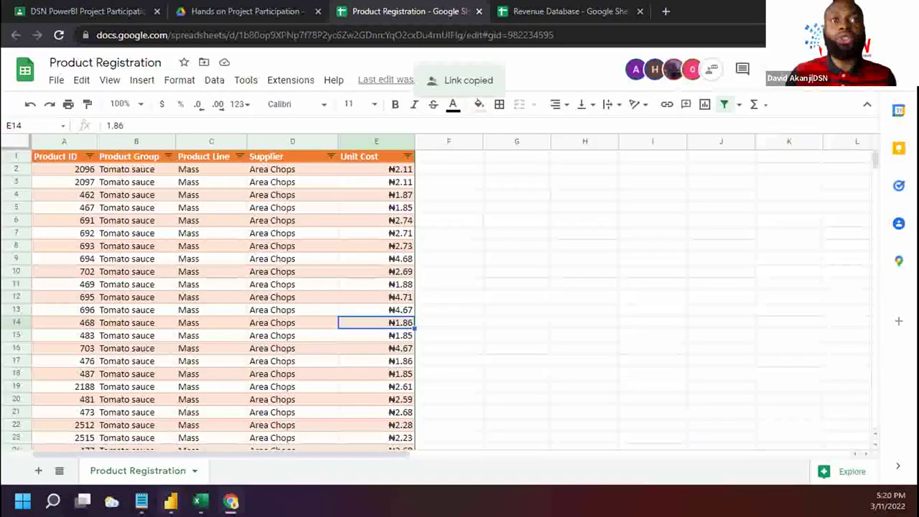
{"action": "left_click", "coordinate": [141, 501]}
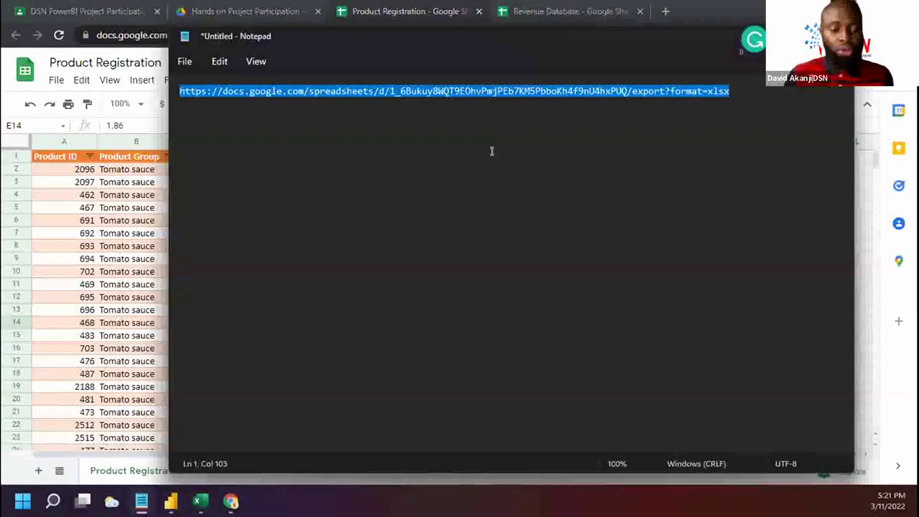
{"action": "key", "text": "ctrl+v"}
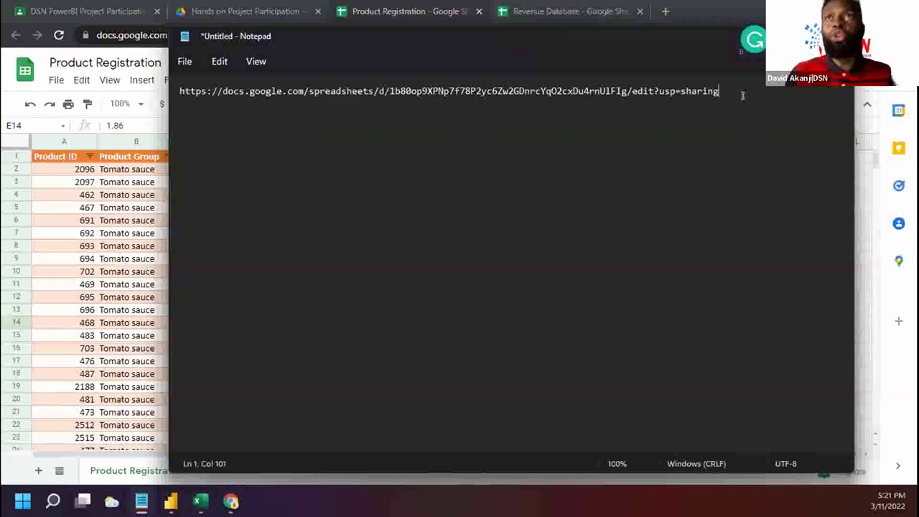
Replace "edit" with "export" in the pasted Product Registration link.
{"action": "left_click_drag", "start_coordinate": [717, 91], "coordinate": [628, 91]}
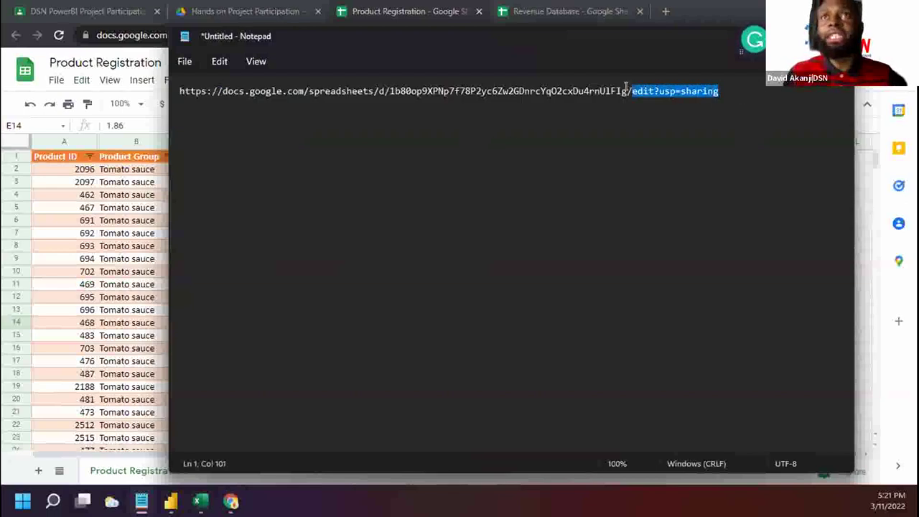
{"action": "left_click", "coordinate": [630, 91]}
{"action": "left_click_drag", "start_coordinate": [630, 91], "coordinate": [648, 83]}
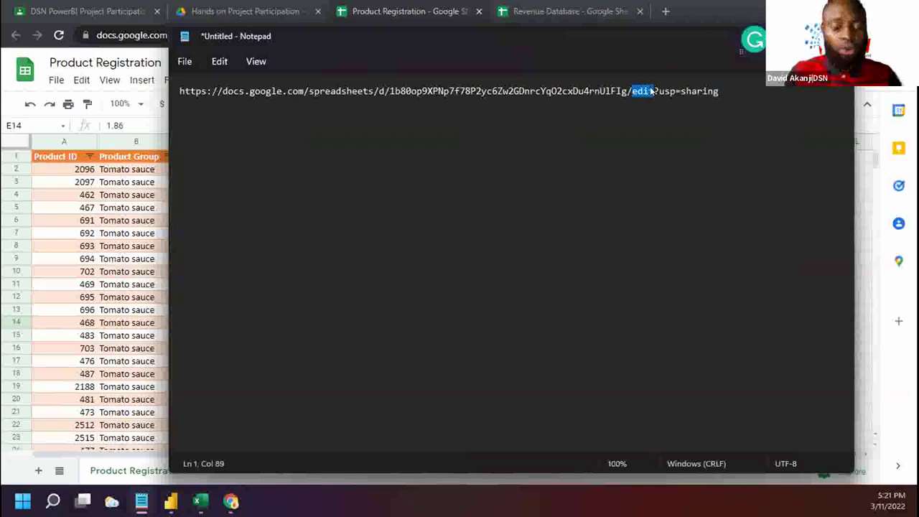
{"action": "type", "text": "ex"}
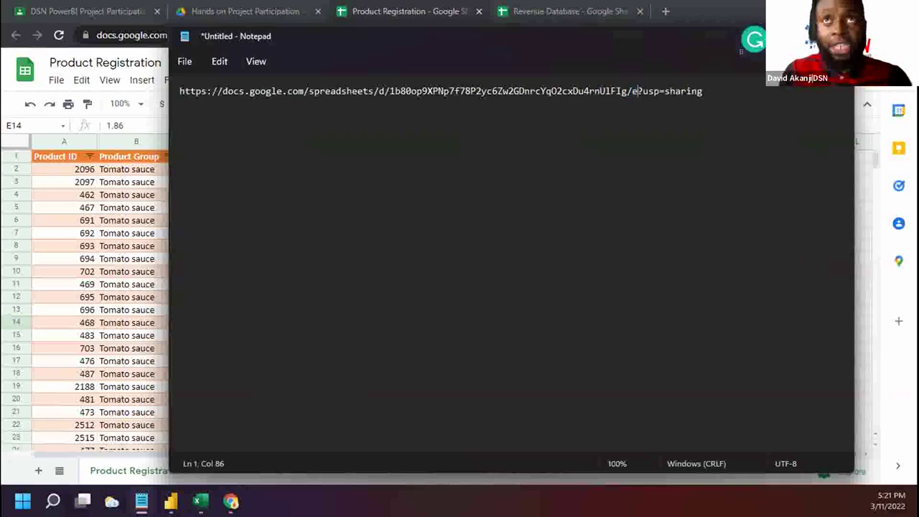
{"action": "type", "text": "port"}
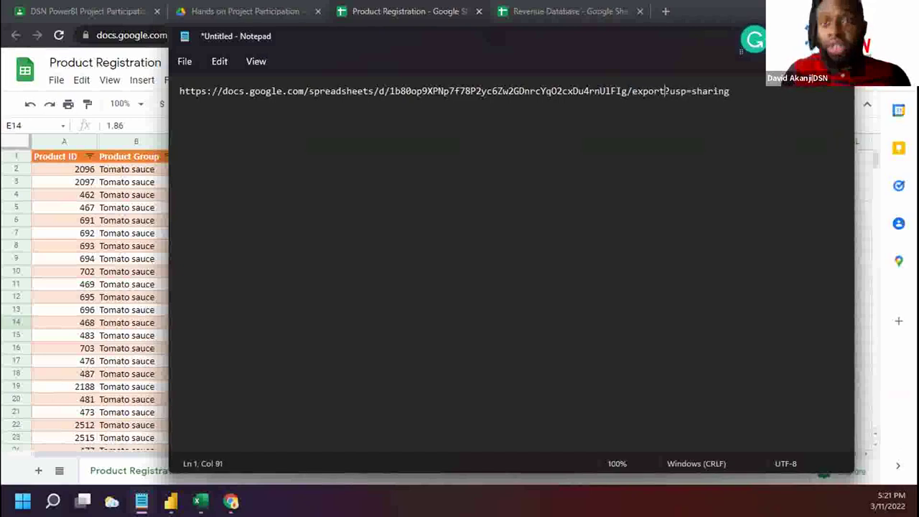
Replace the Product Registration link's ending "usp=sharing" with "format=xlsx".
{"action": "key", "text": "BackSpace"}
{"action": "key", "text": "BackSpace"}
{"action": "key", "text": "BackSpace"}
{"action": "type", "text": "format="}
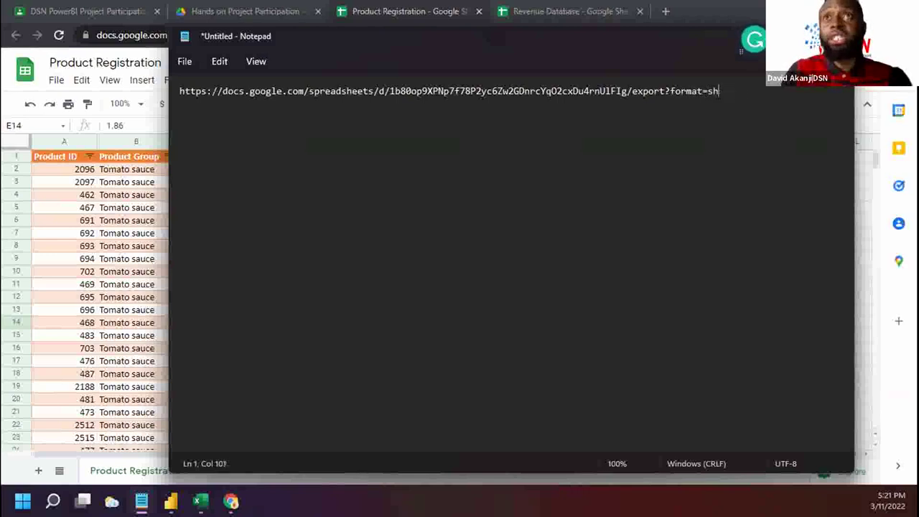
{"action": "type", "text": "xlsx"}
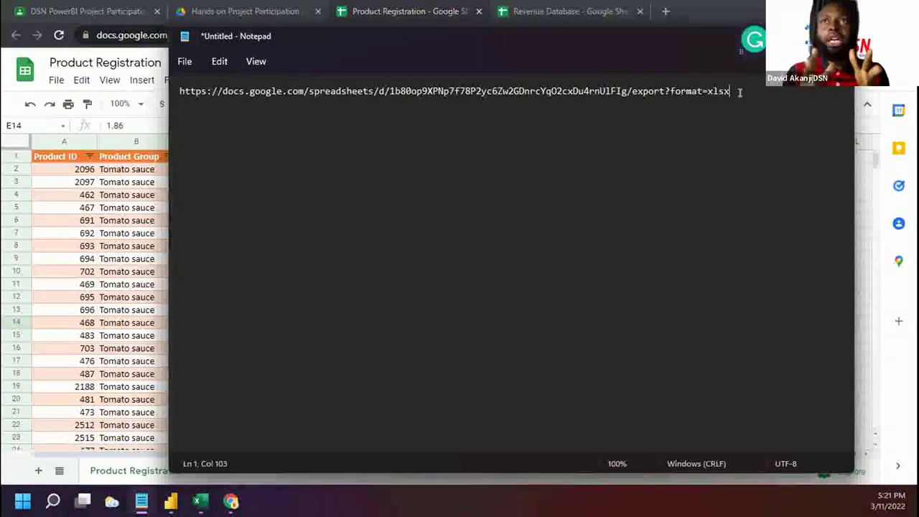
Copy the whole edited Product Registration link from Notepad and connect to it as a new Web source in Power Query Editor.
{"action": "left_click_drag", "start_coordinate": [738, 92], "coordinate": [179, 91]}
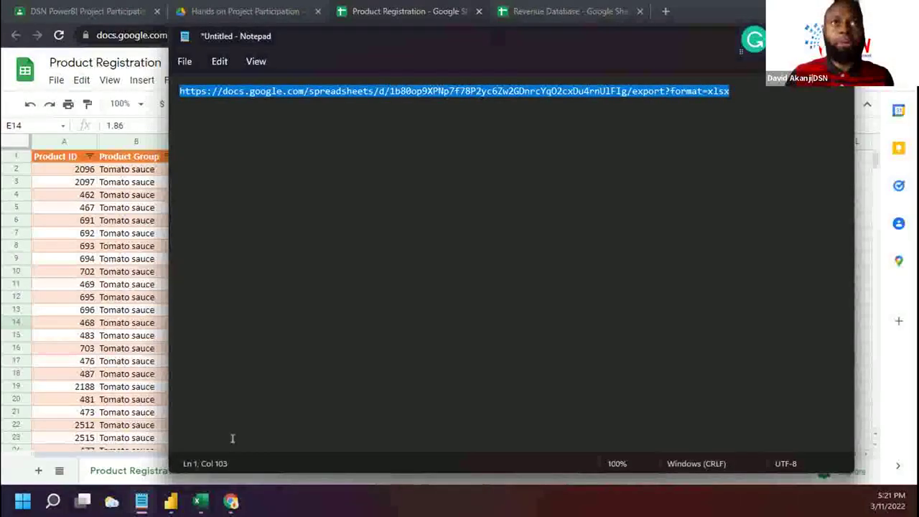
{"action": "mouse_move", "coordinate": [171, 501]}
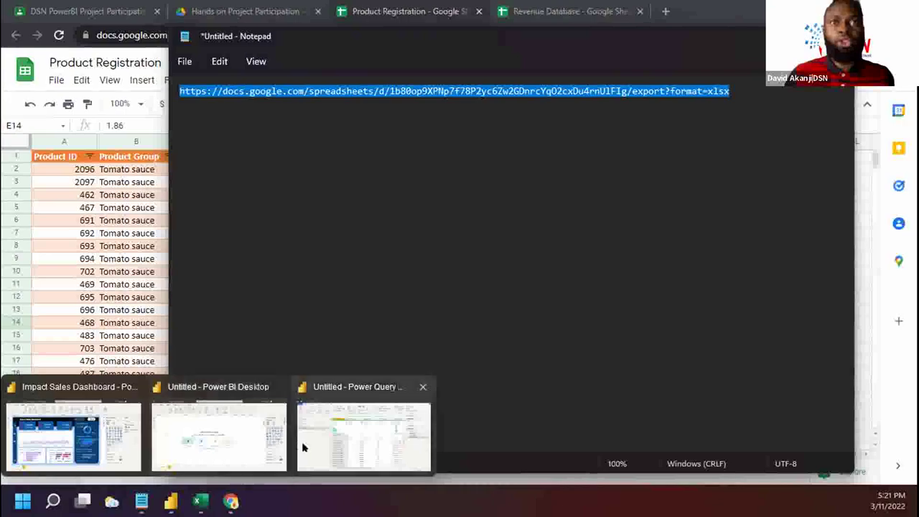
{"action": "left_click", "coordinate": [297, 384]}
{"action": "left_click", "coordinate": [56, 70]}
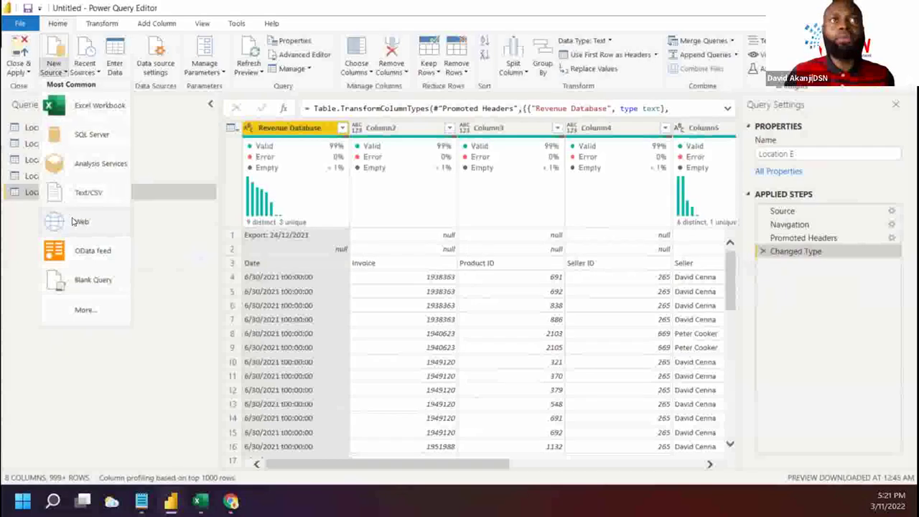
{"action": "left_click", "coordinate": [74, 221]}
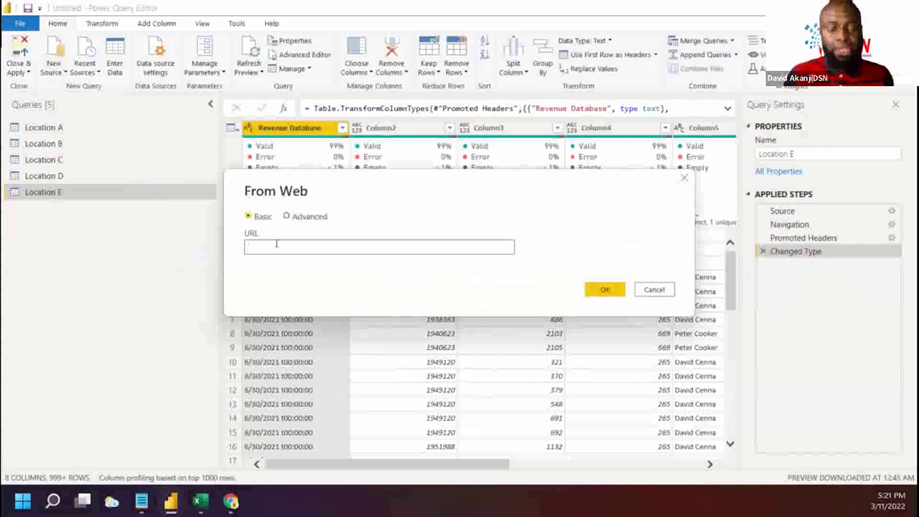
{"action": "key", "text": "ctrl+v"}
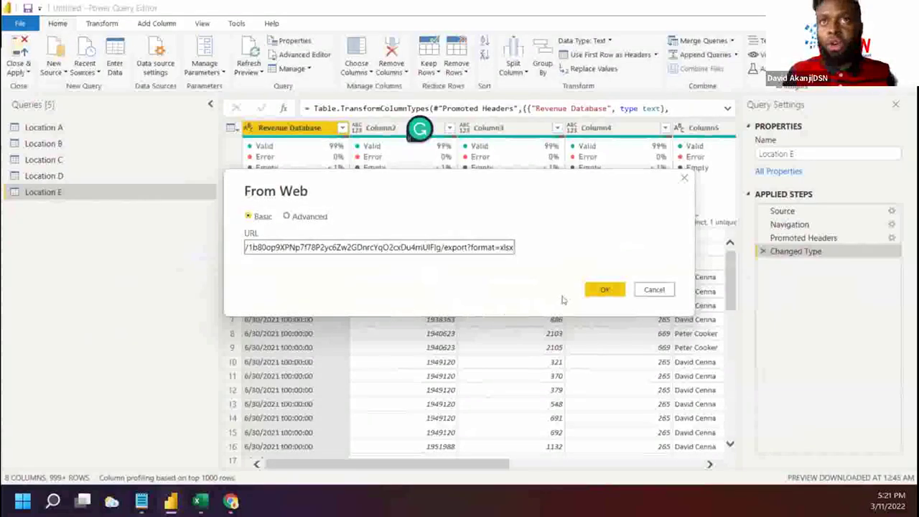
{"action": "left_click", "coordinate": [602, 289]}
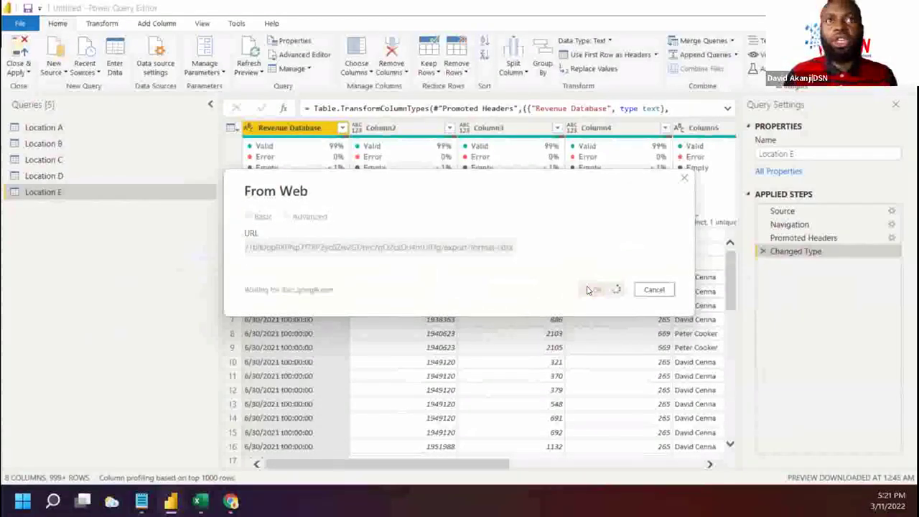